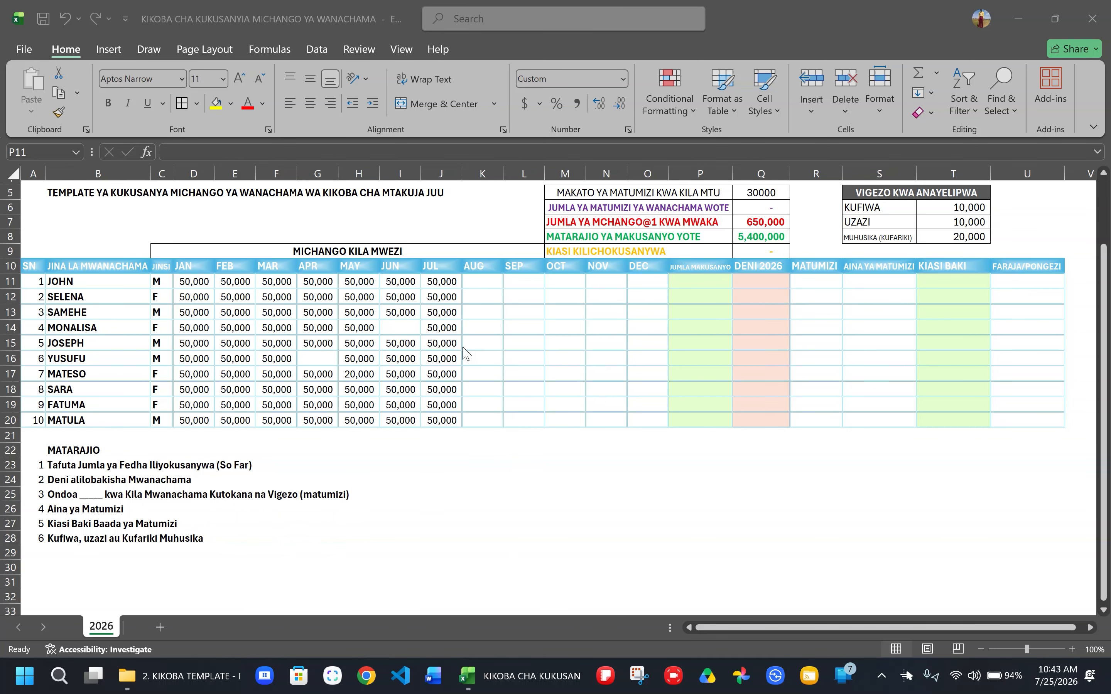
Total the January to December contributions with =SUM(D11:O11) in P11 and fill the formula down to P20
scroll(466, 353, "down", 1)
scroll(465, 353, "up", 2)
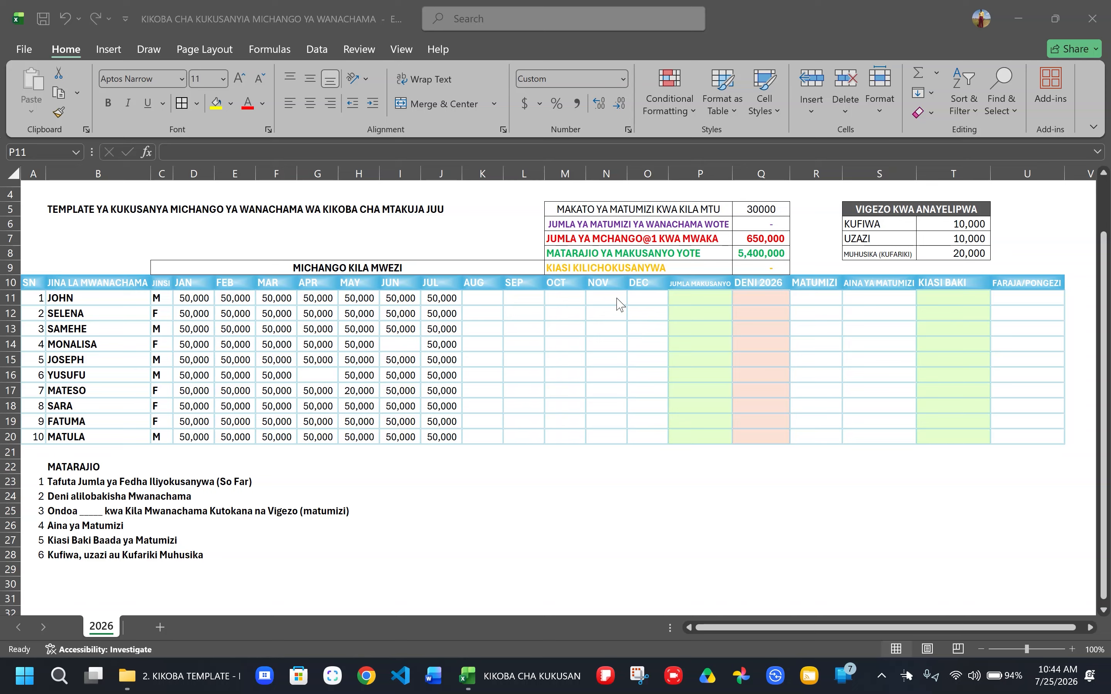
left_click(693, 294)
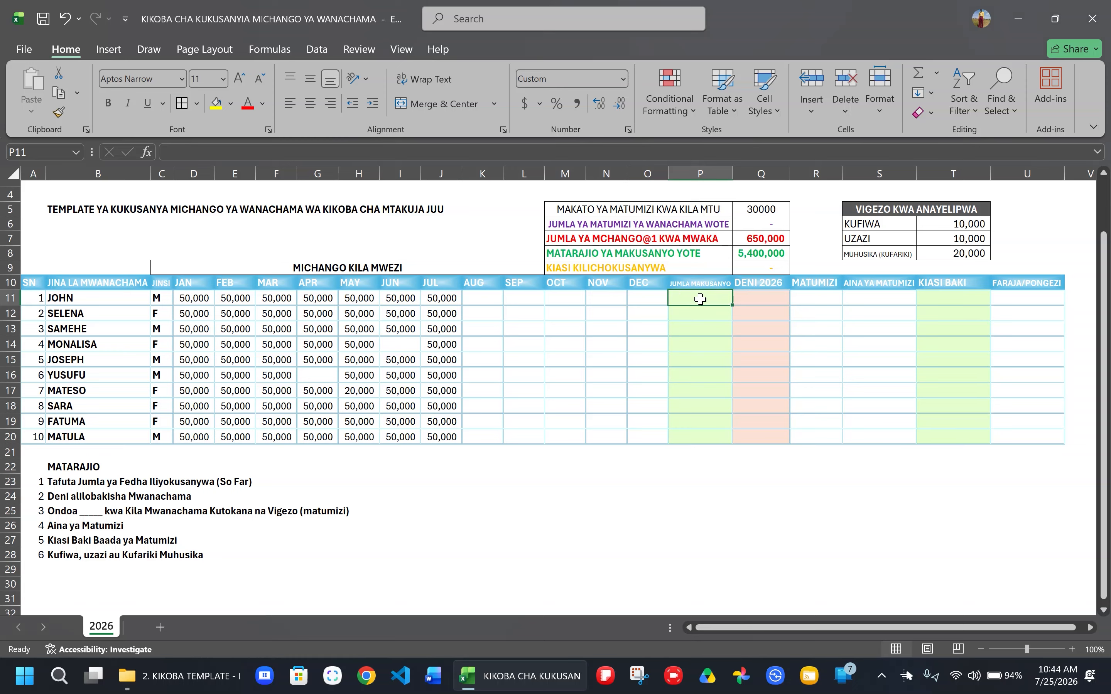
type("=")
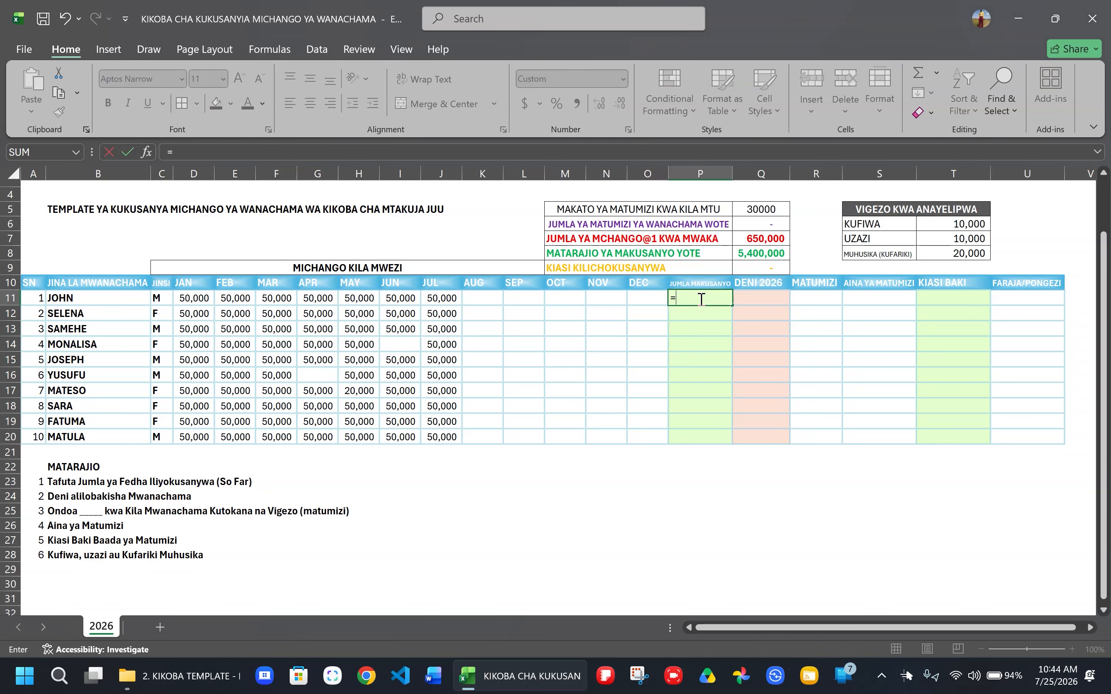
type("SUM(")
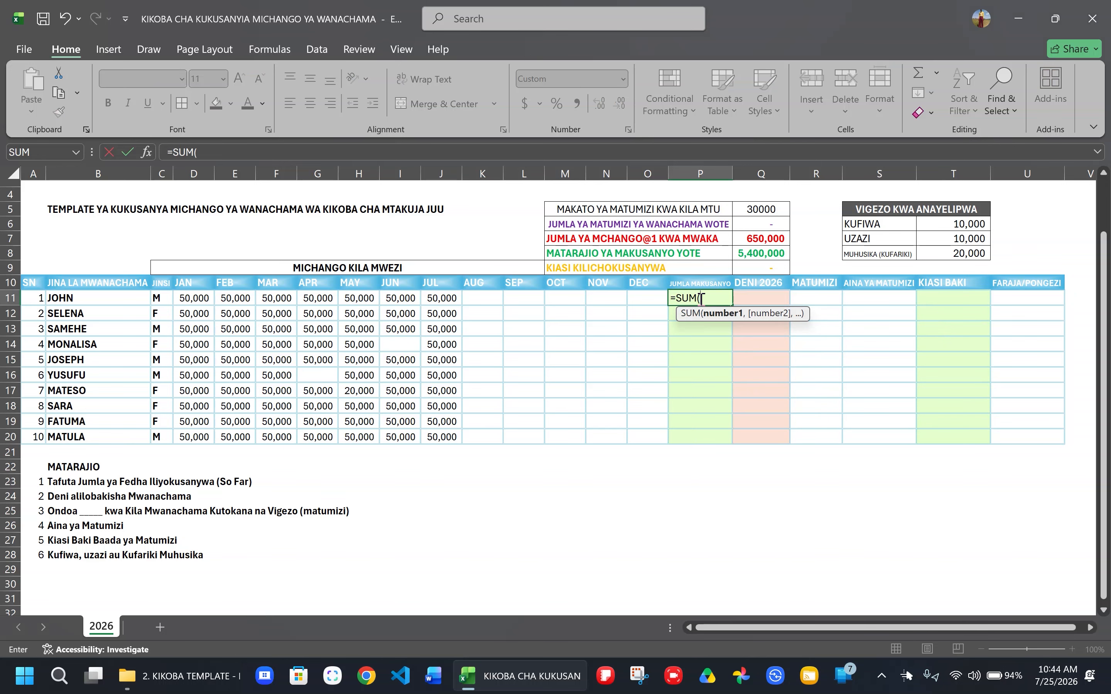
left_click_drag(198, 299, 629, 303)
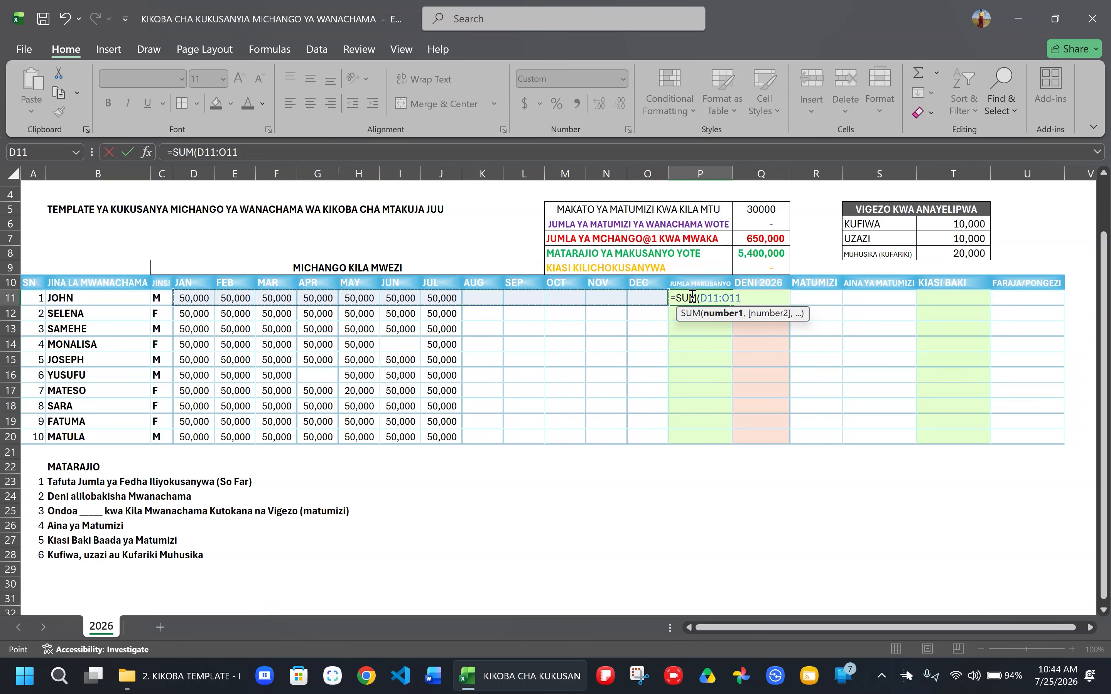
key("ctrl+Return")
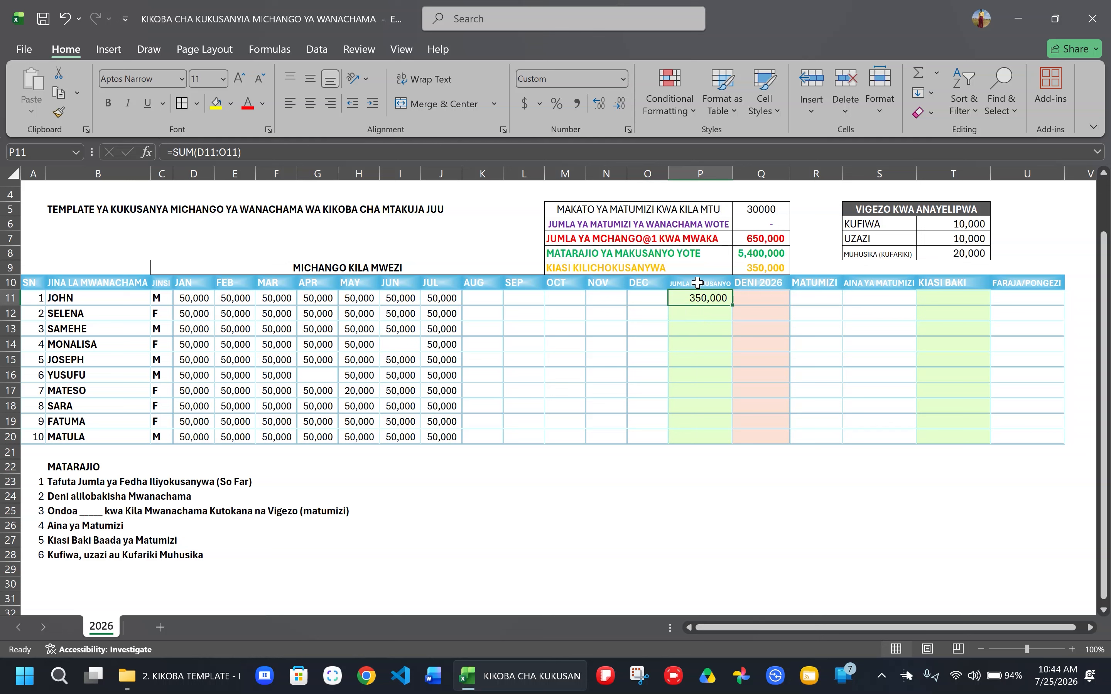
left_click_drag(733, 304, 733, 448)
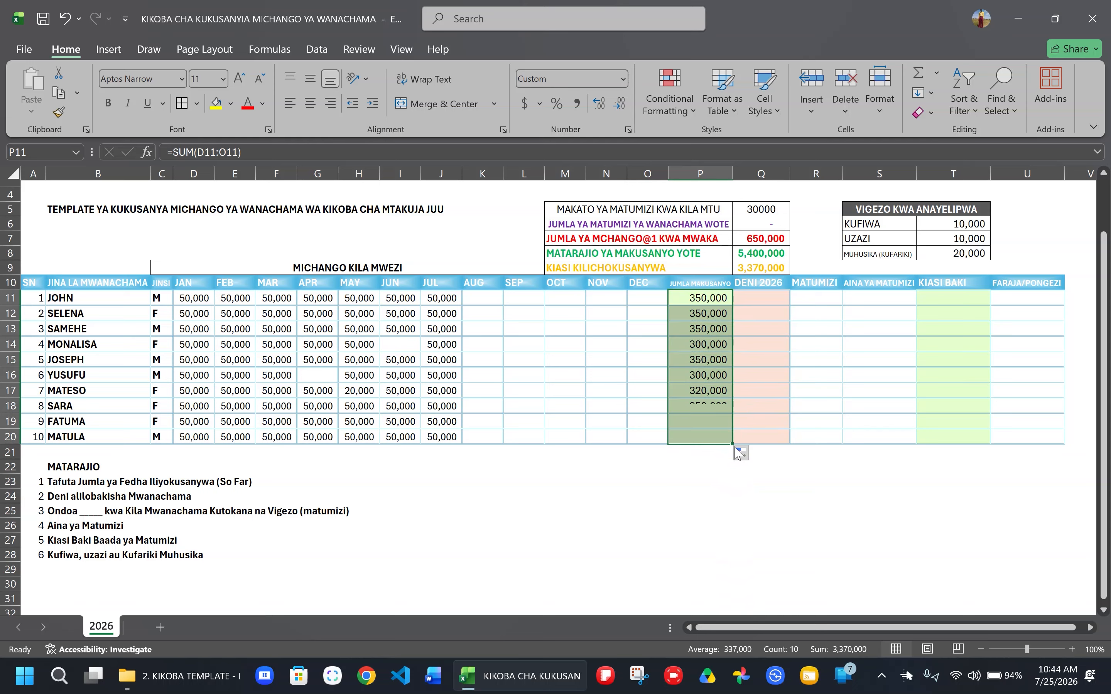
Check the collected totals in P17 and P18 against the monthly contributions in G16 and H17
left_click(705, 400)
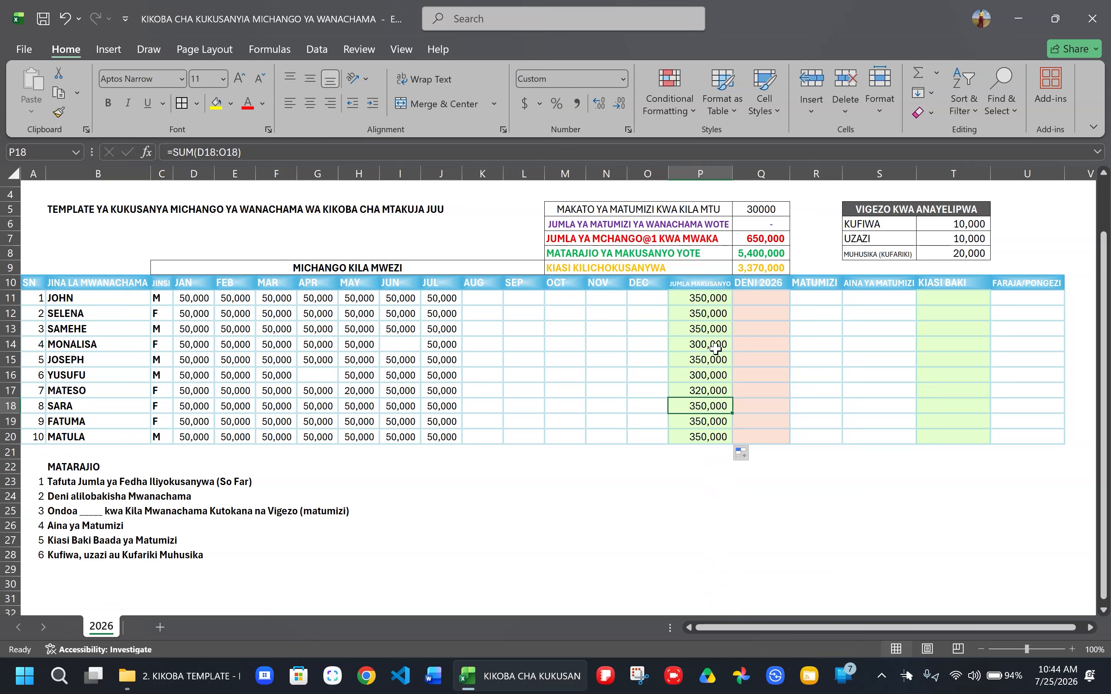
left_click(715, 389)
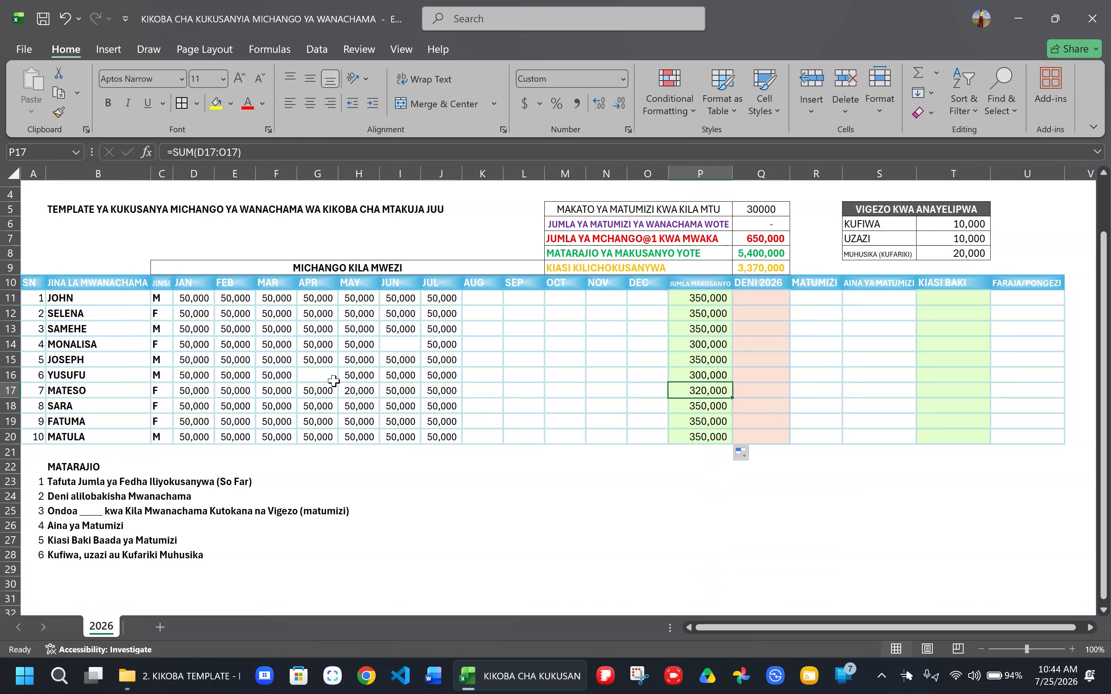
left_click(322, 374)
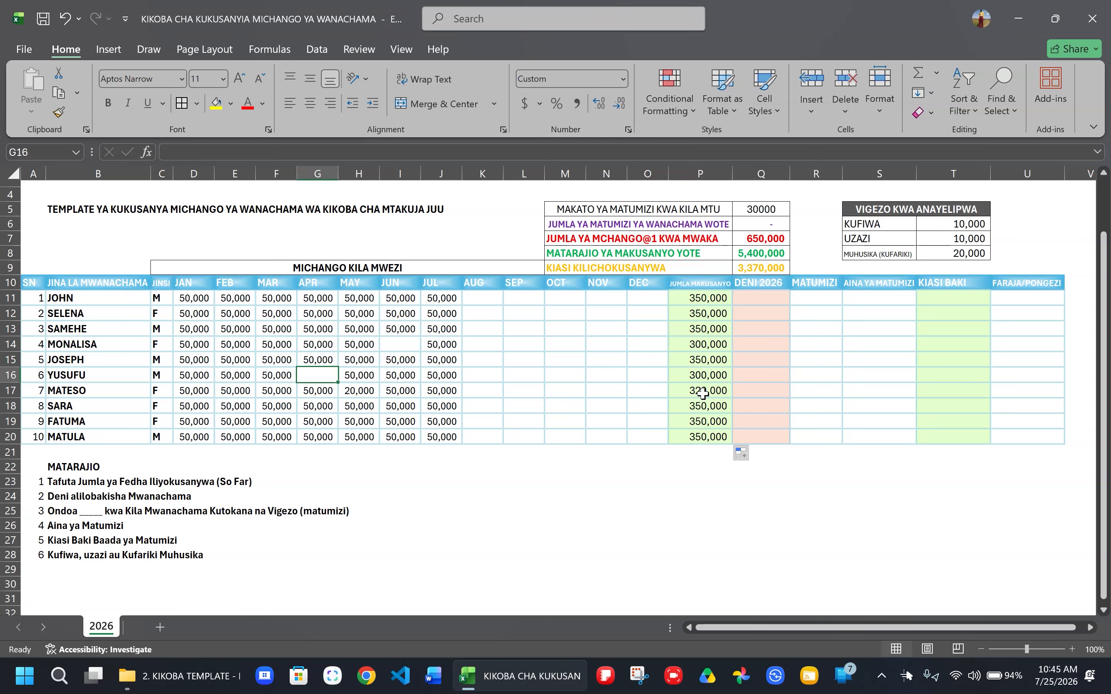
left_click(350, 393)
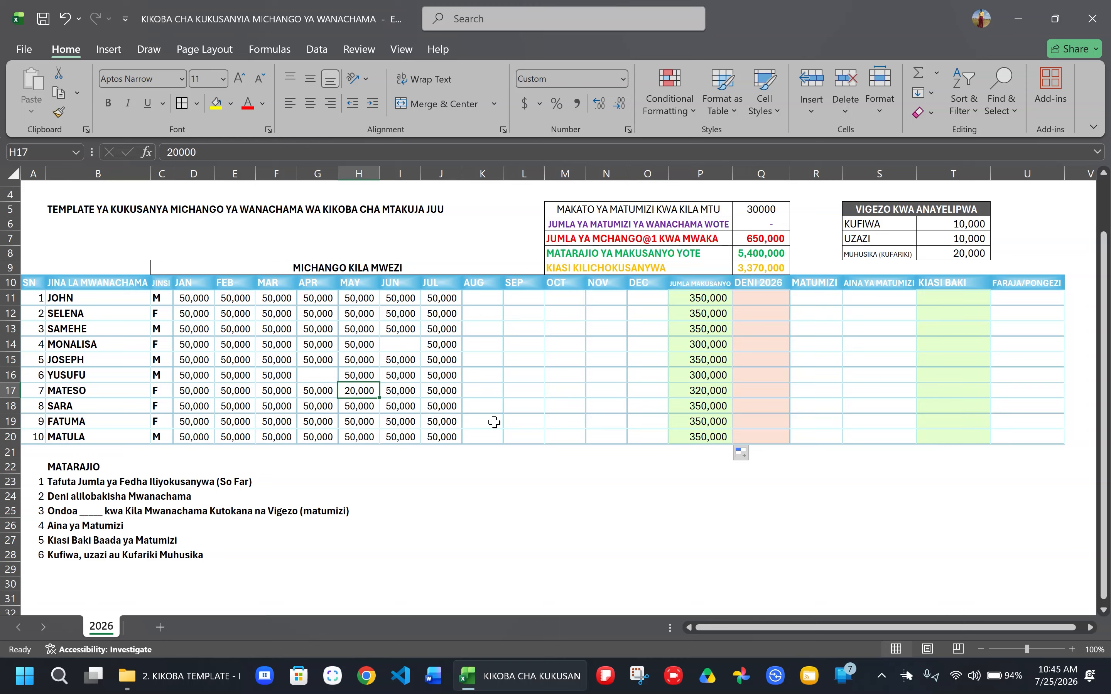
left_click(714, 392)
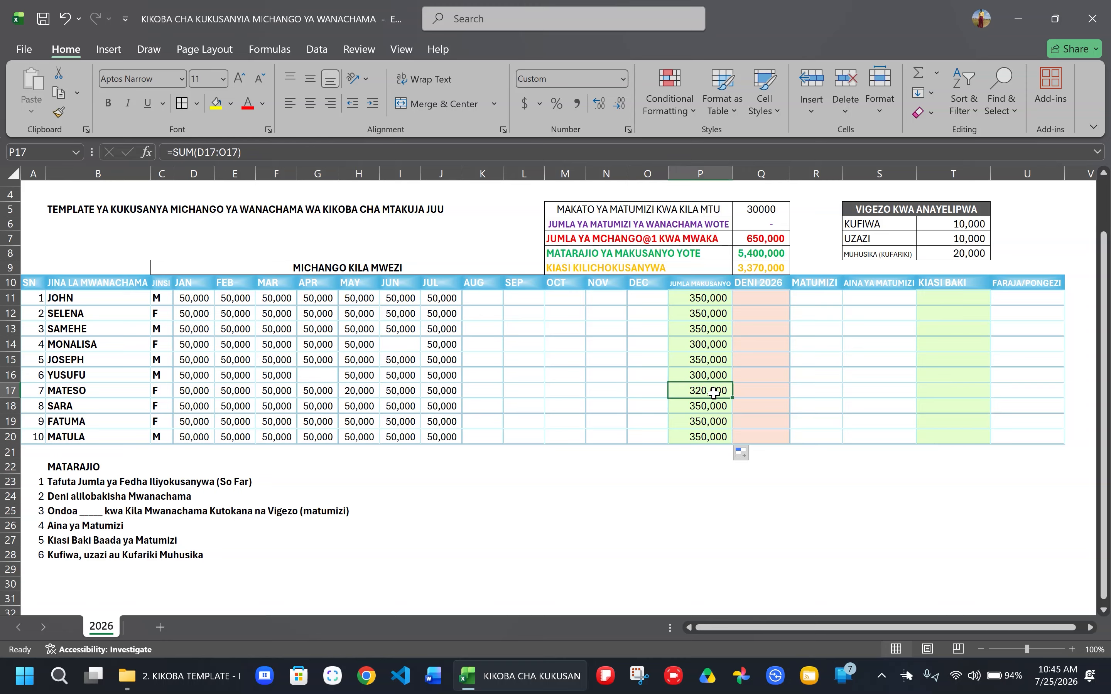
Calculate the 2026 debt with =$Q$7-P11 in Q11, fill it down to Q20 and check the copied formulas
left_click(759, 296)
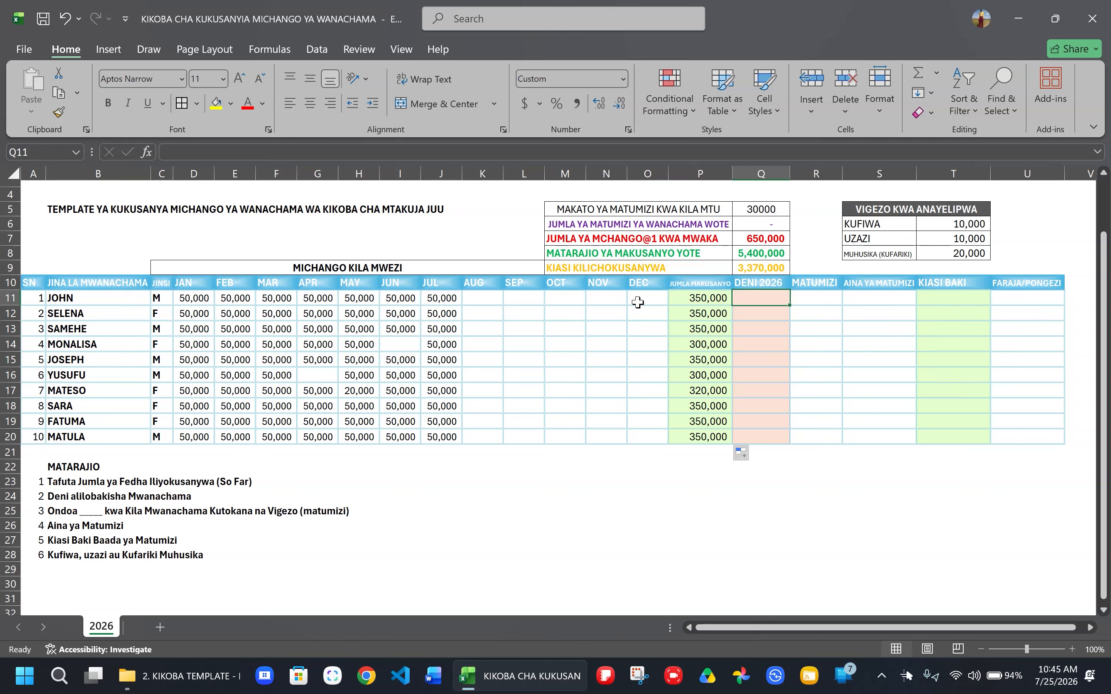
double_click(763, 297)
type("=")
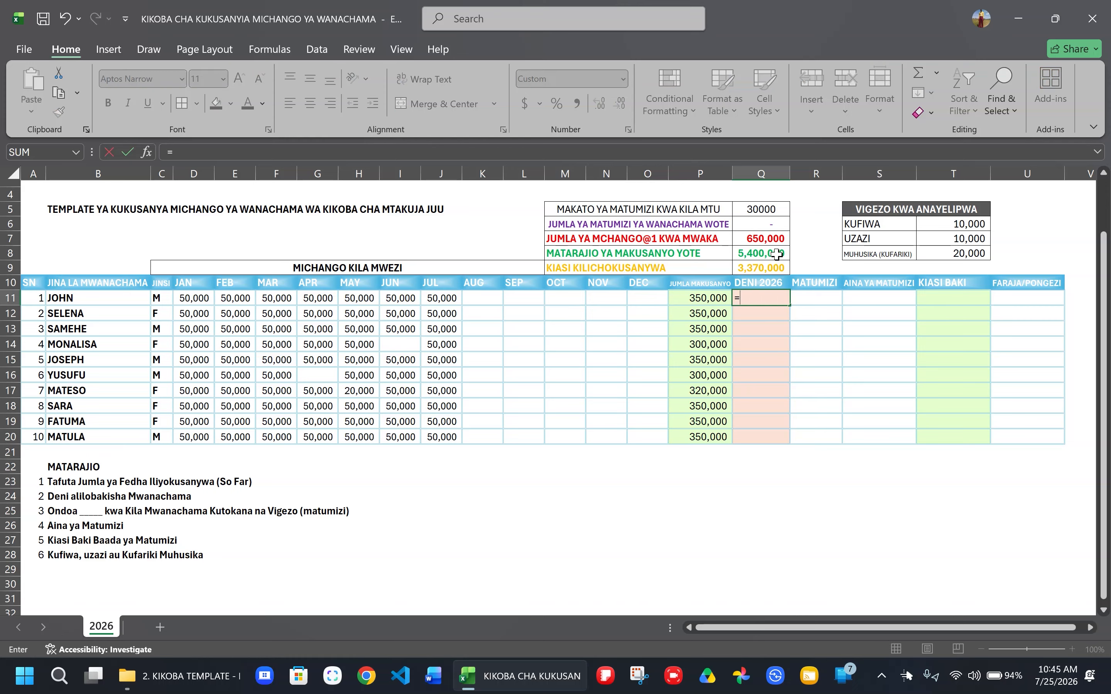
left_click(766, 238)
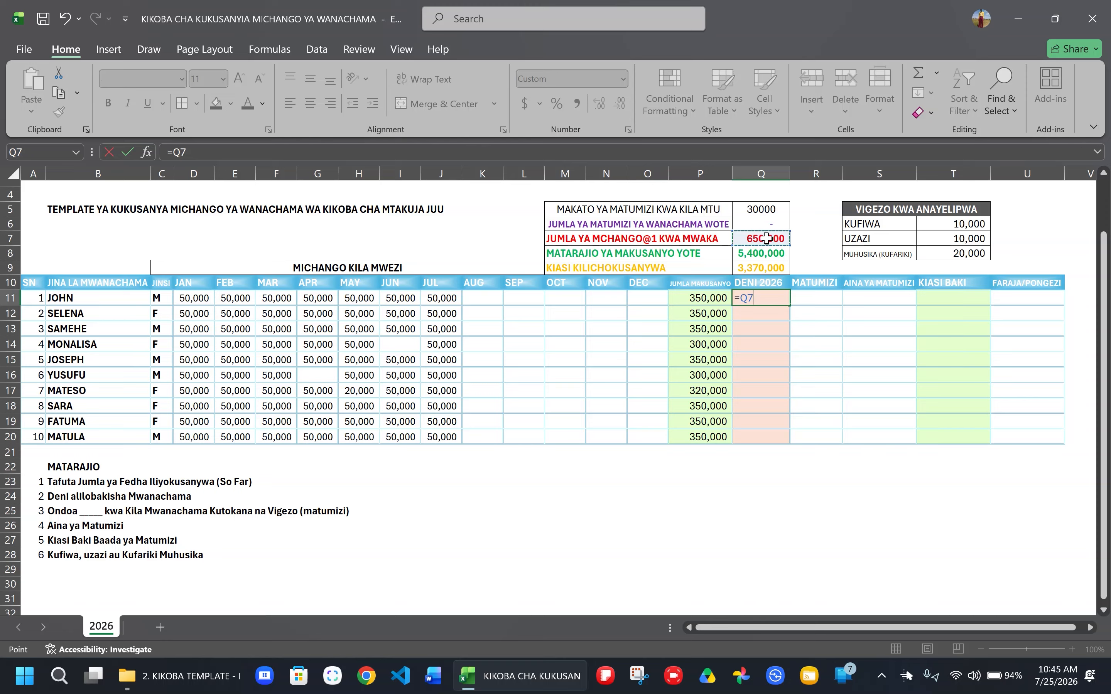
key("F4")
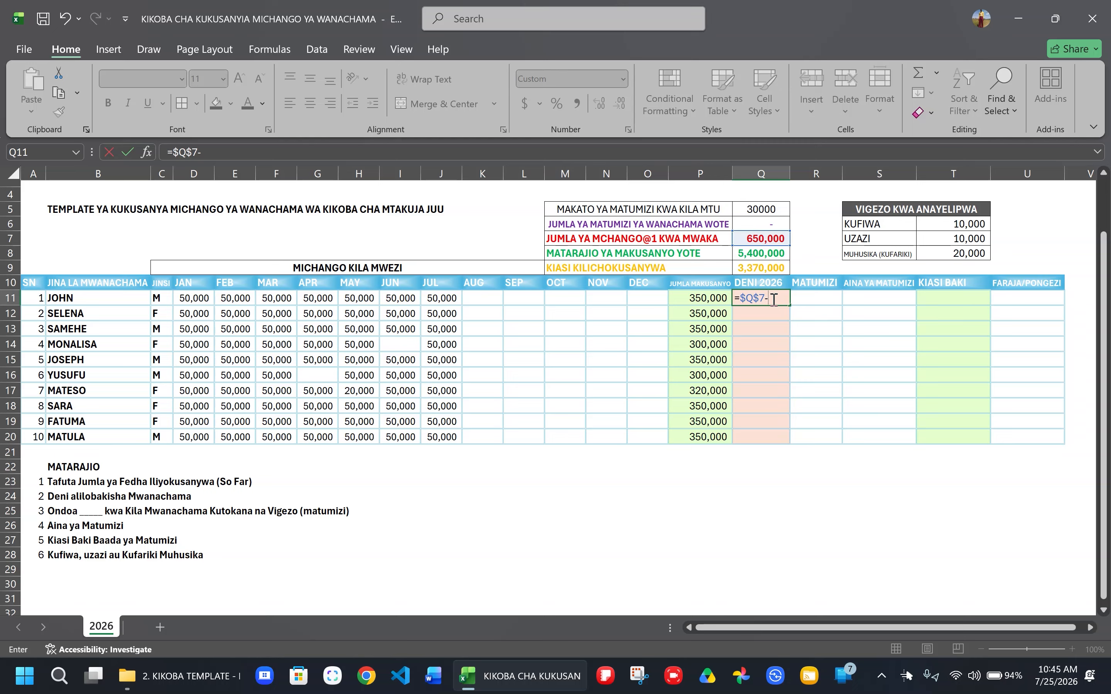
left_click(709, 300)
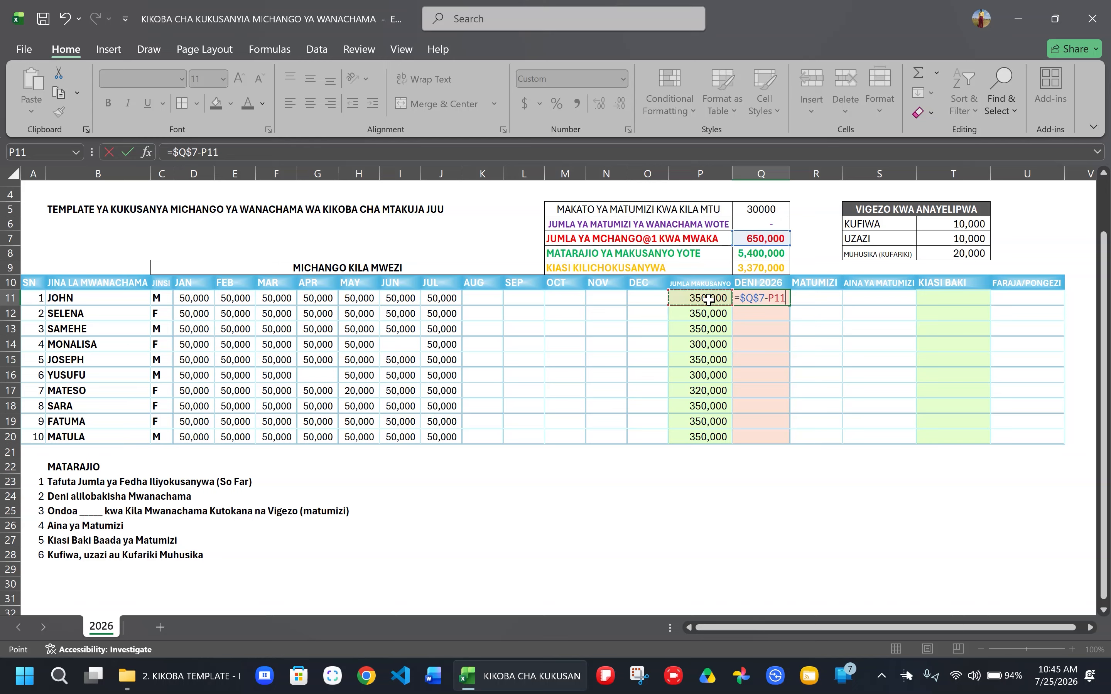
key("ctrl+Return")
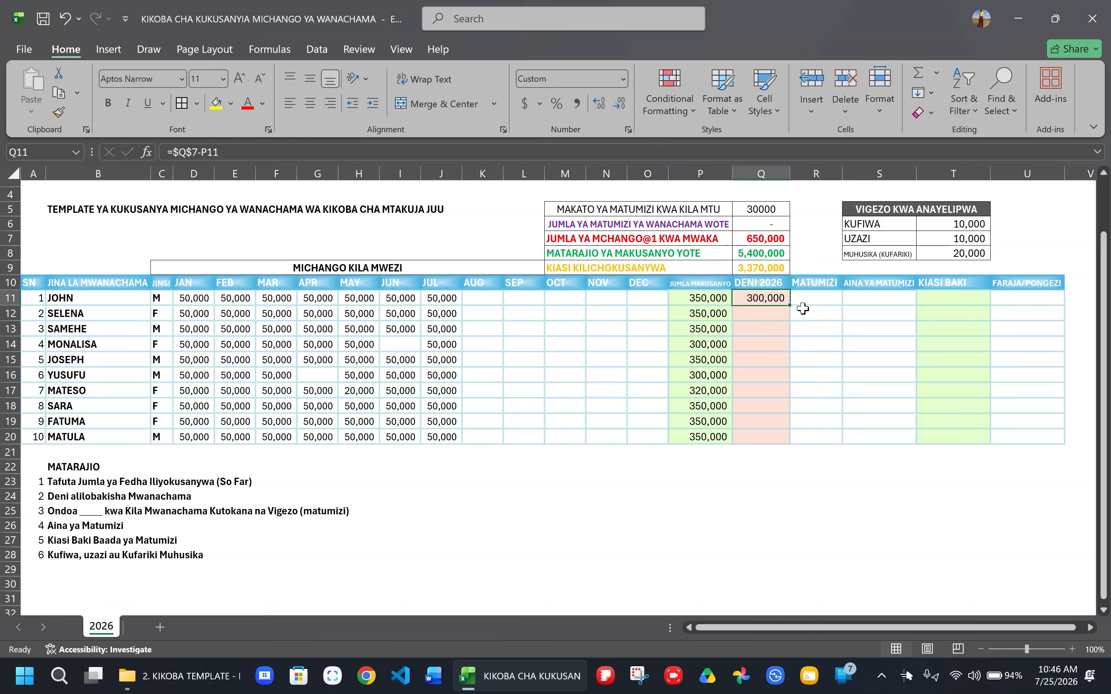
left_click_drag(788, 305, 783, 440)
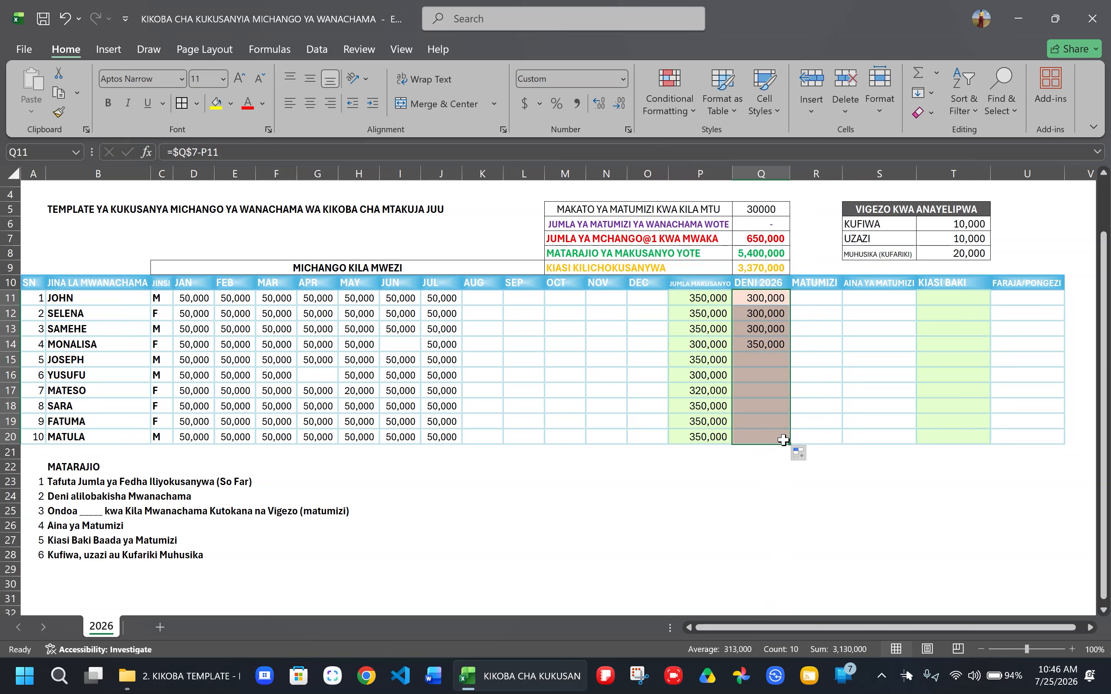
left_click(767, 374)
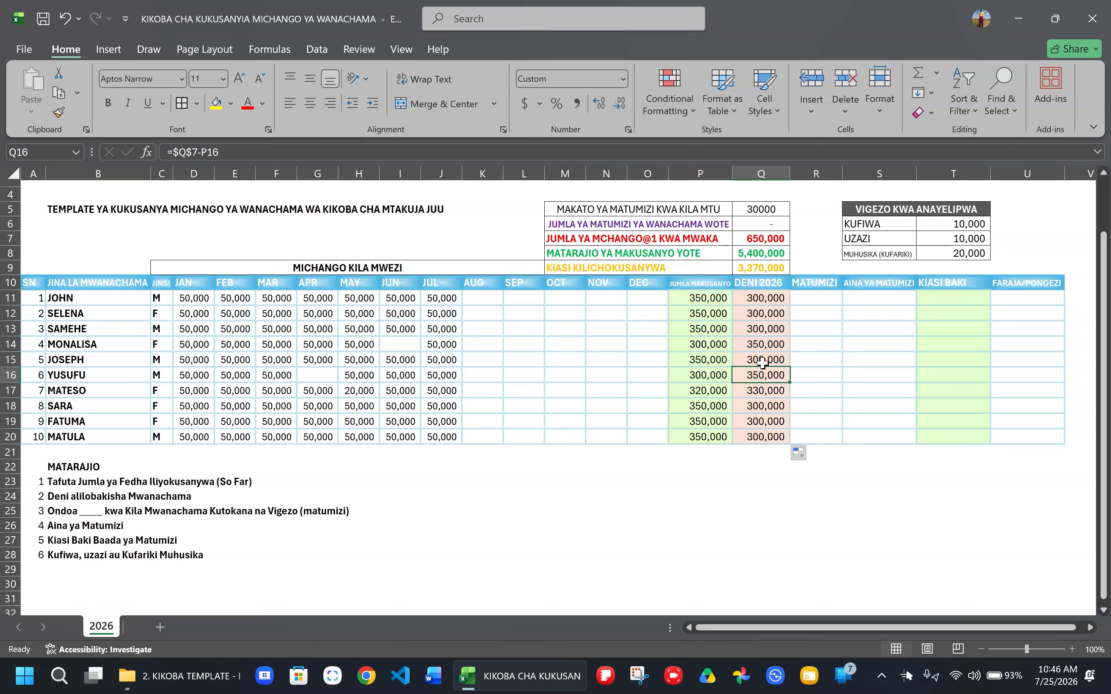
left_click(767, 326)
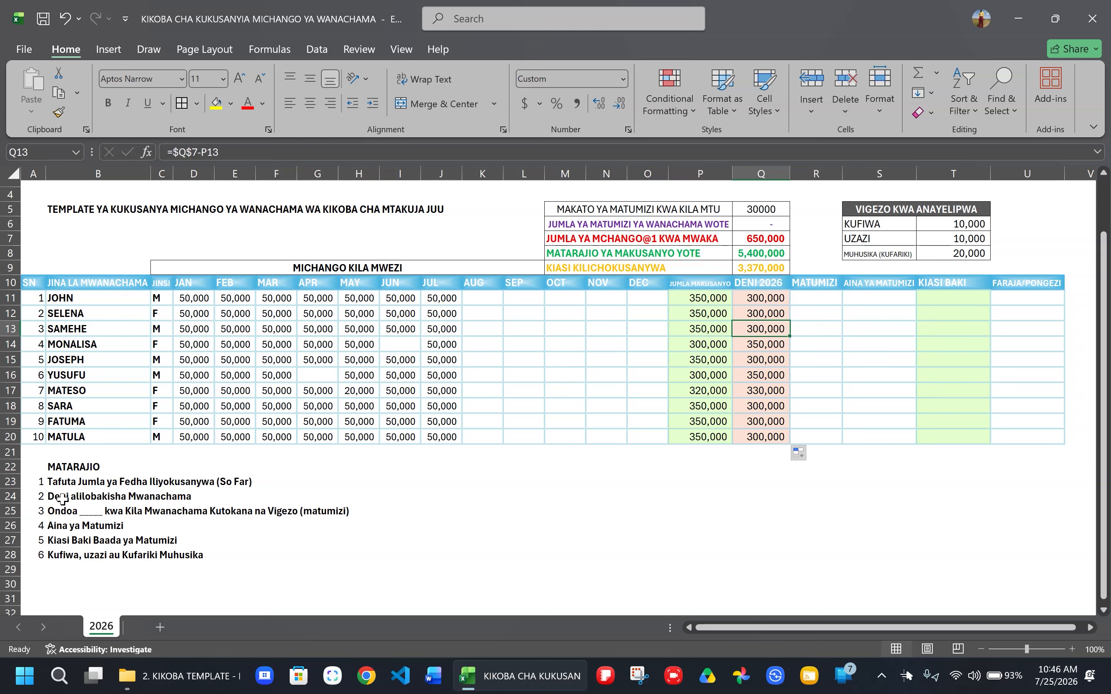
Review the third requirement in B25 and the payout criteria listed in S6:S8
left_click(53, 511)
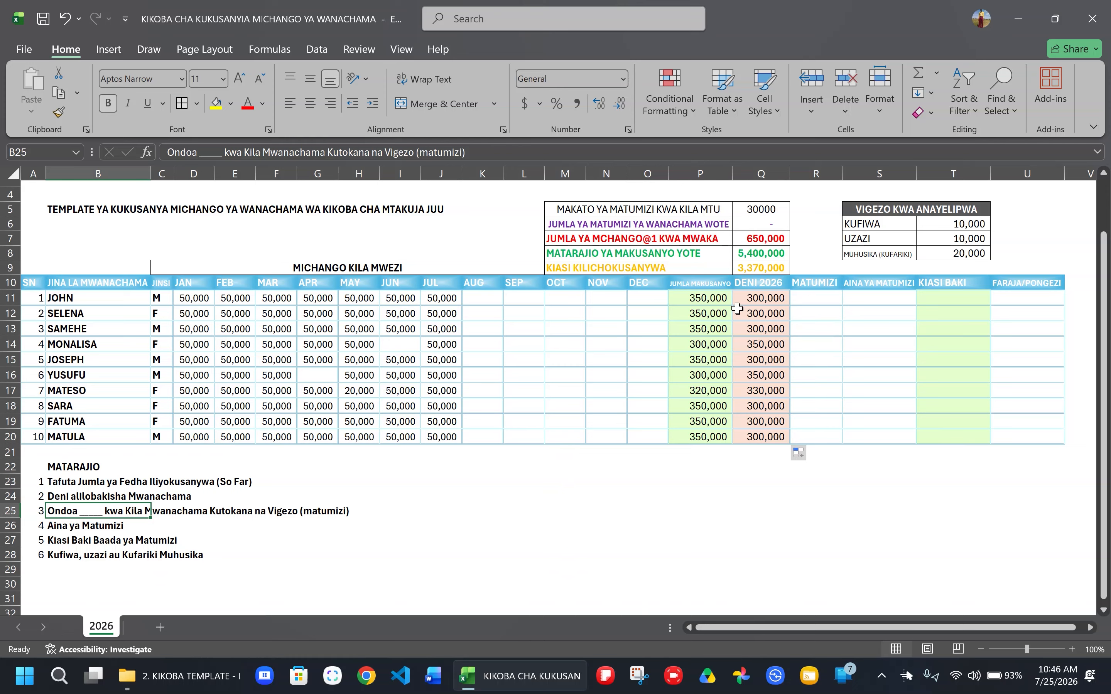
left_click(875, 221)
left_click_drag(876, 221, 873, 254)
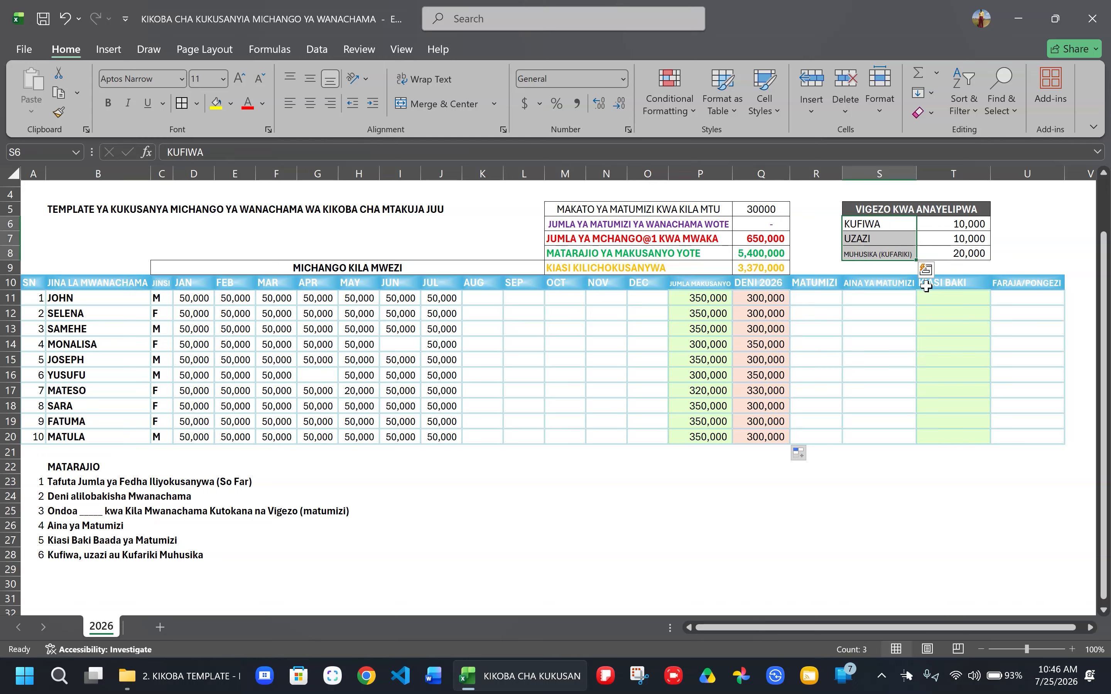
Enter KUFIWA in the MATUMIZI cell R12 for the second member
left_click(832, 372)
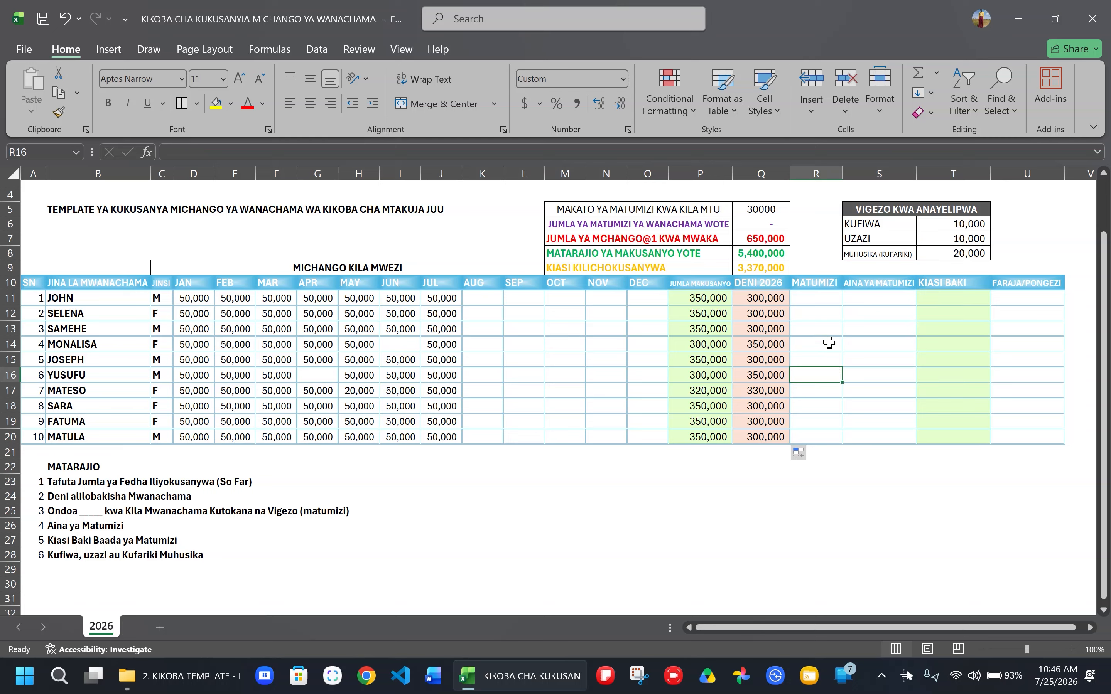
left_click(810, 314)
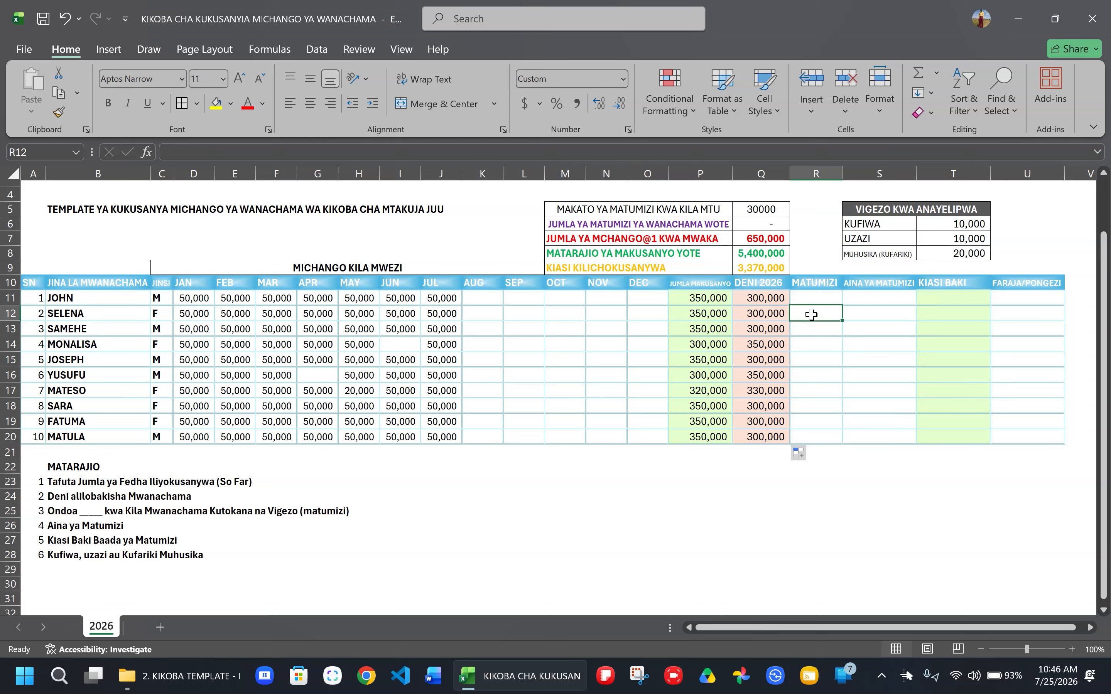
left_click(810, 314)
type("KAFIA")
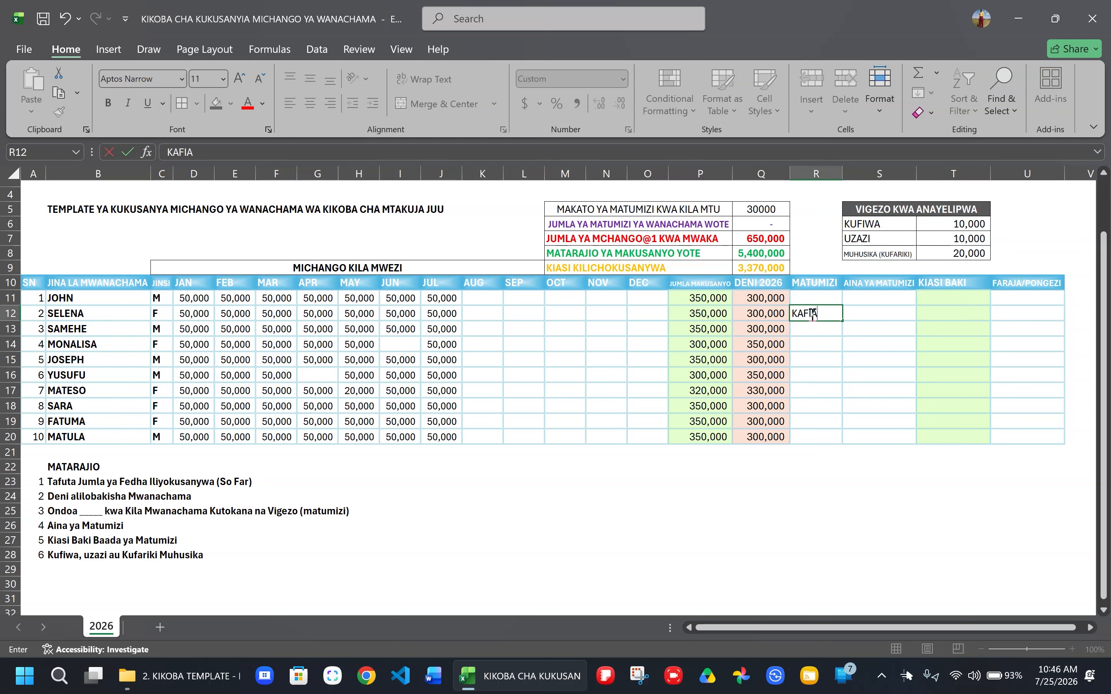
type("WA")
key("BackSpace")
key("BackSpace")
key("BackSpace")
key("BackSpace")
type("UFIWA")
key("Tab")
Enter FARAJA in the FARAJA/PONGEZI cell U12 for the second member
key("Tab")
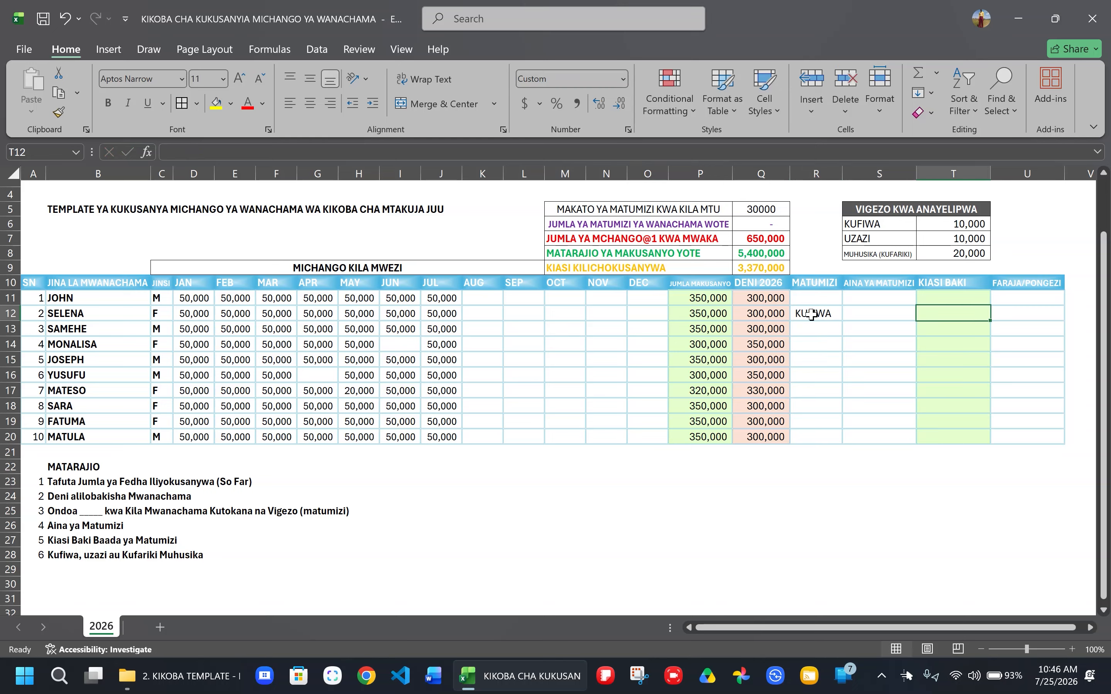
key("Tab")
type("=")
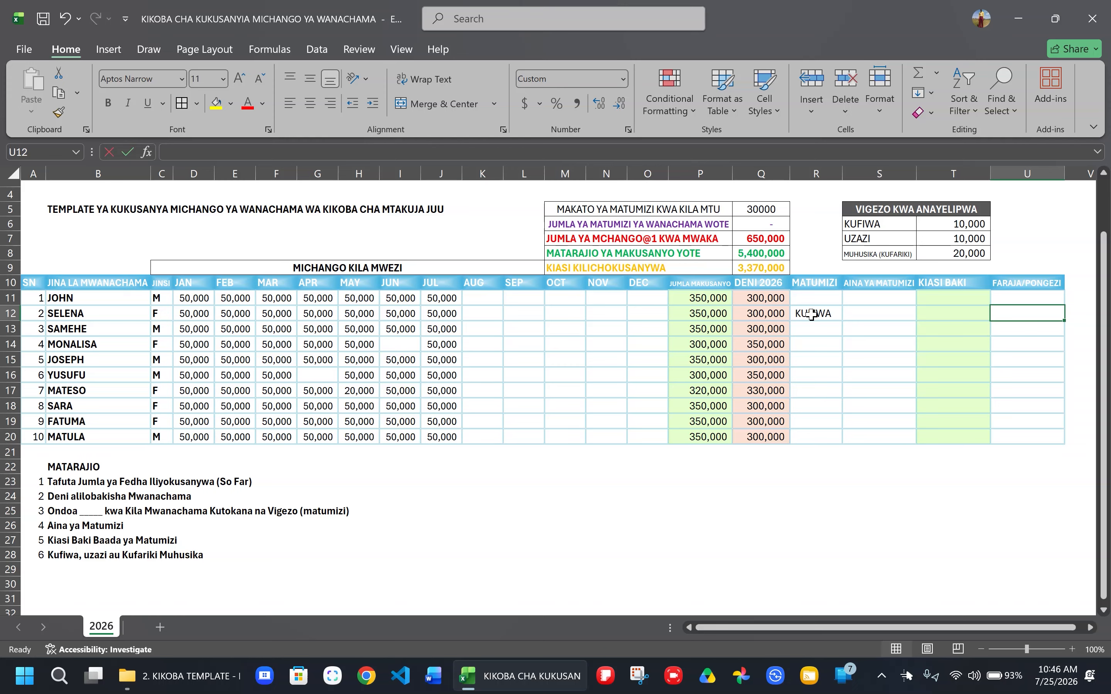
type("FARAJA")
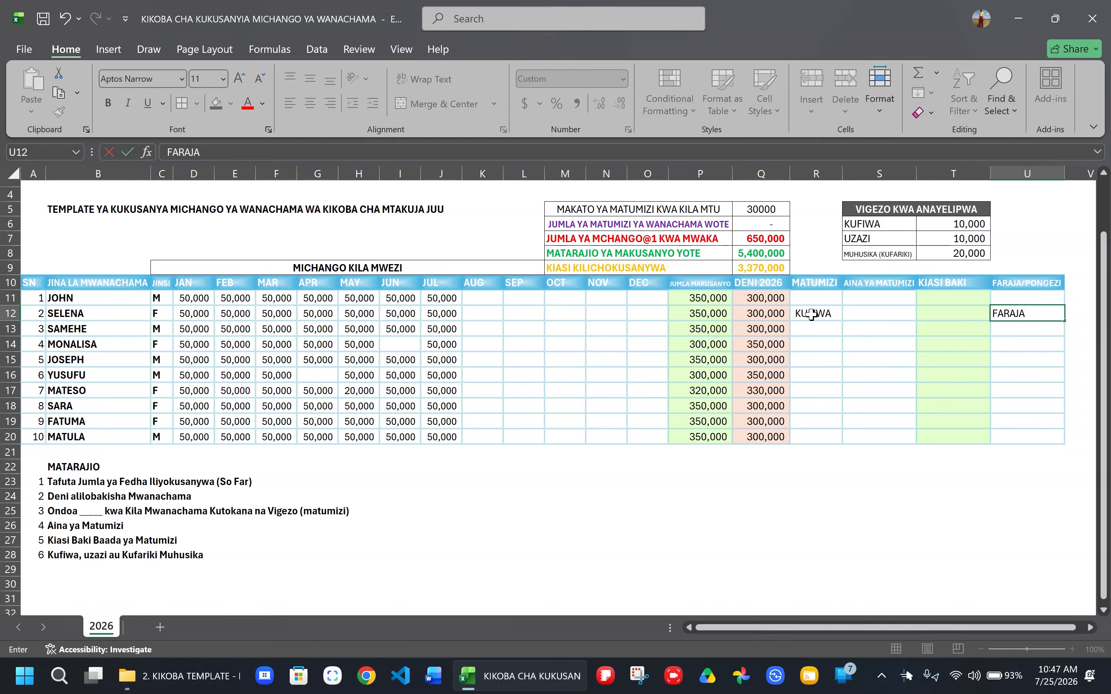
key("Return")
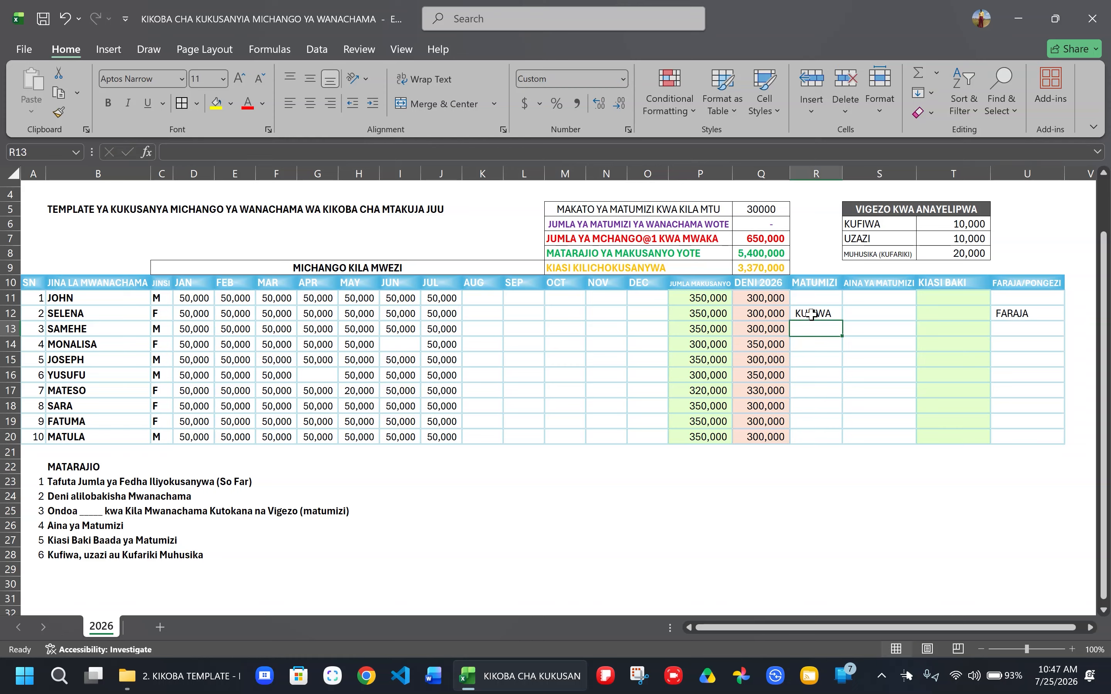
left_click(857, 313)
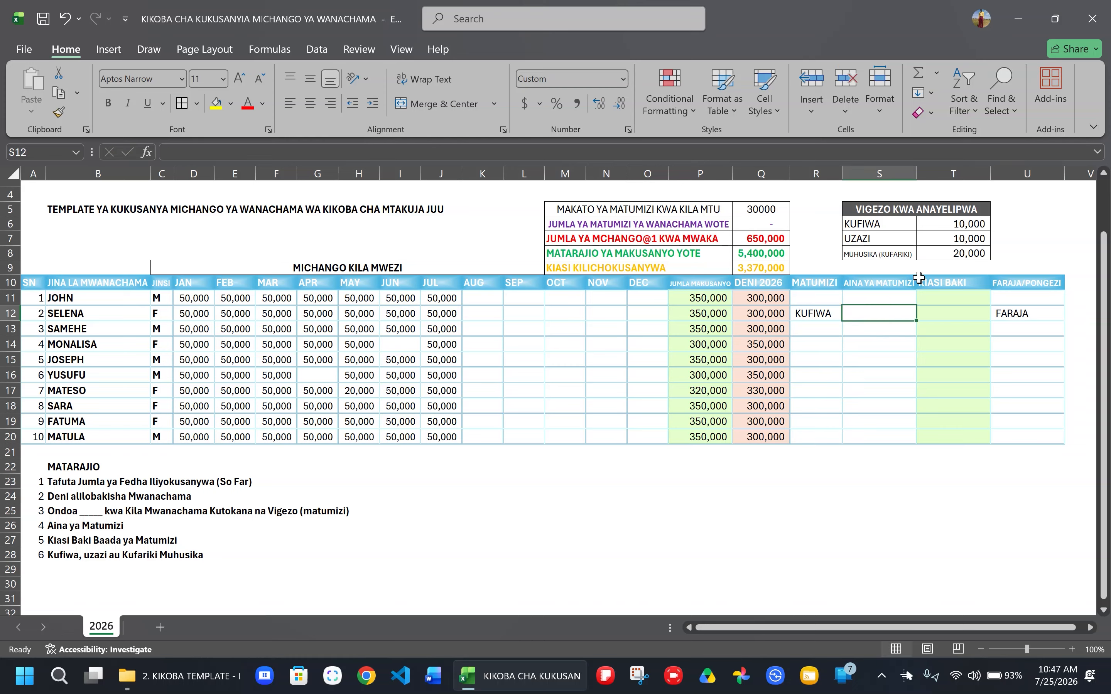
left_click(861, 316)
left_click(869, 296)
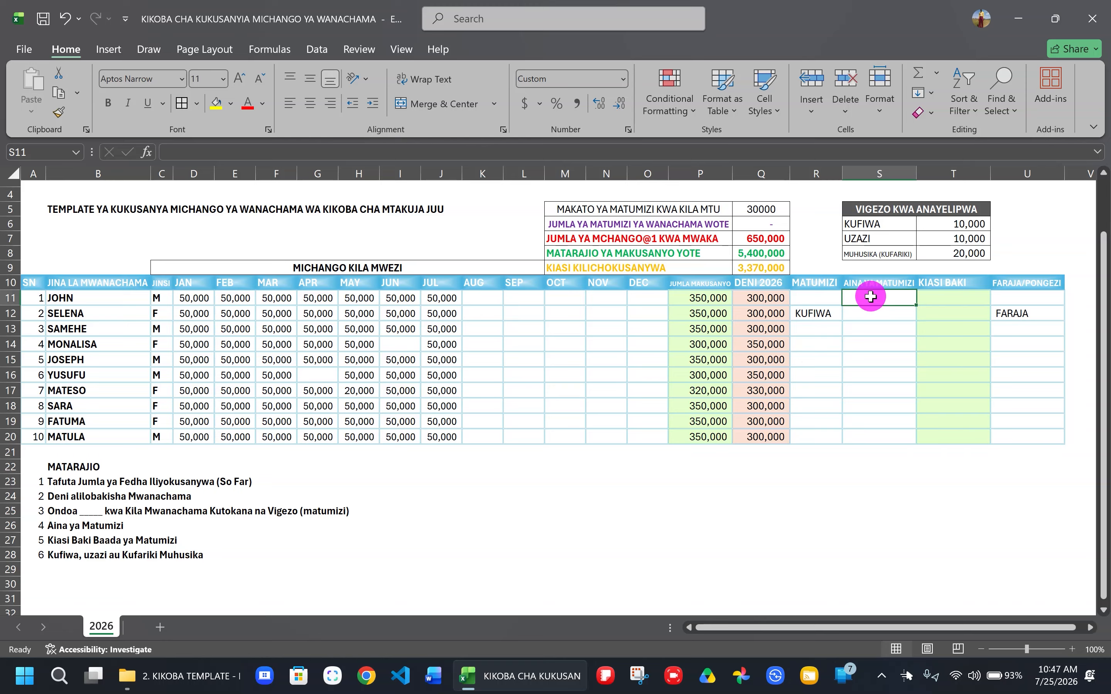
left_click(857, 321)
left_click(875, 299)
Change the MAKATO YA MATUMIZI KWA KILA MTU formula in Q5 to =10000
left_click(762, 208)
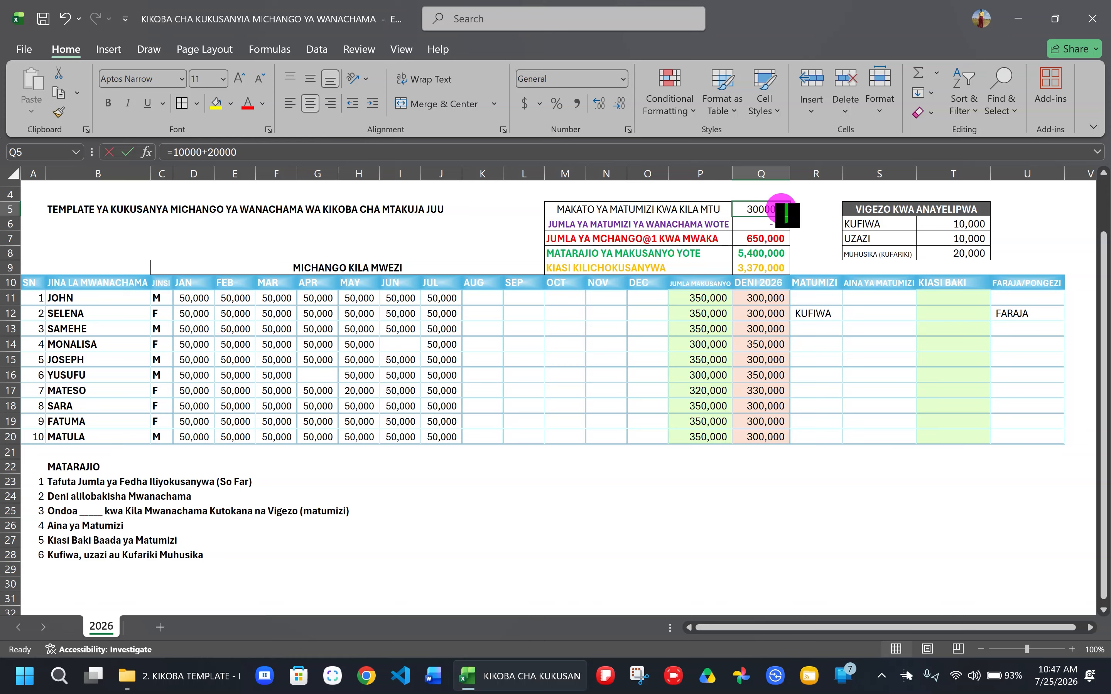
double_click(782, 209)
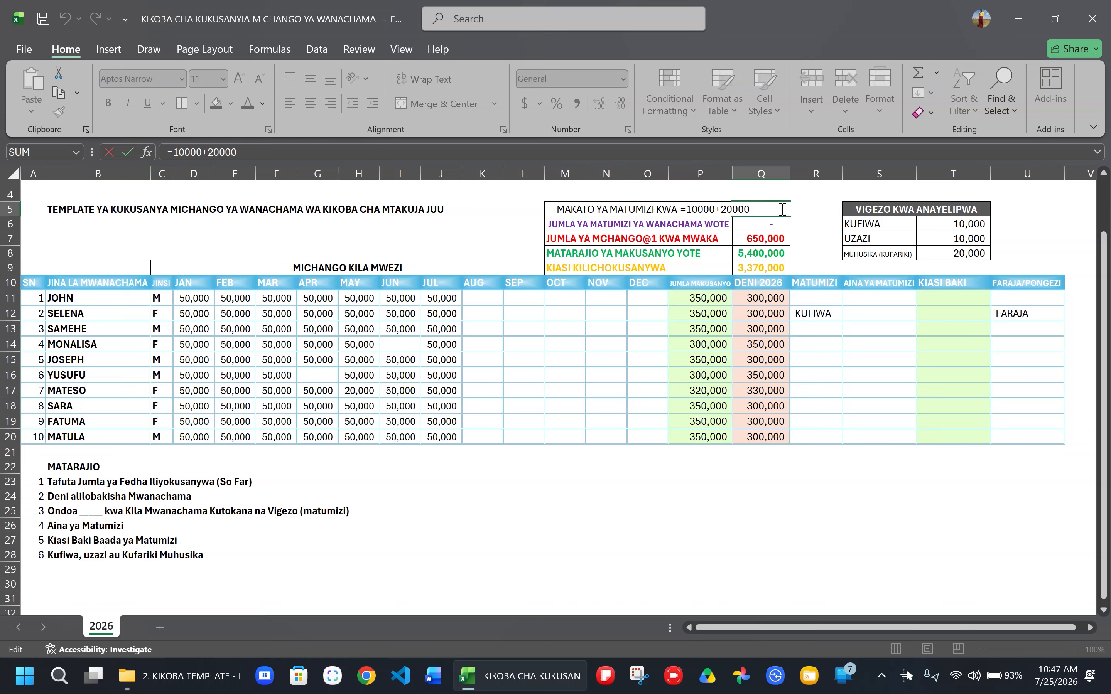
key("BackSpace")
key("BackSpace")
key("BackSpace")
key("BackSpace")
key("BackSpace")
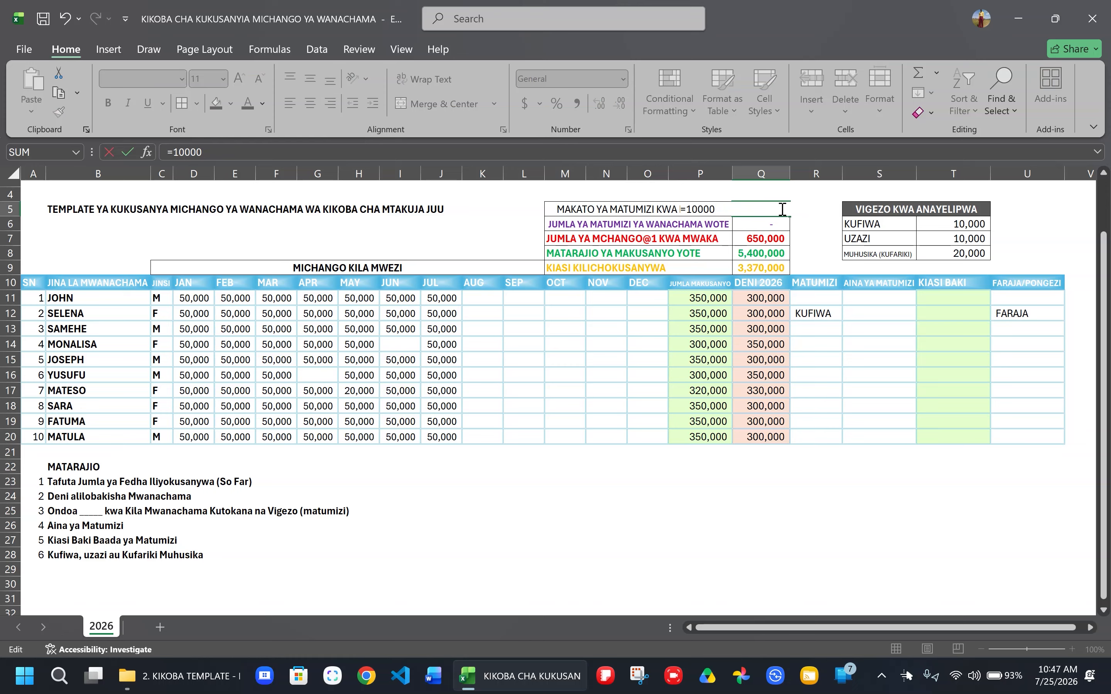
key("ctrl+Return")
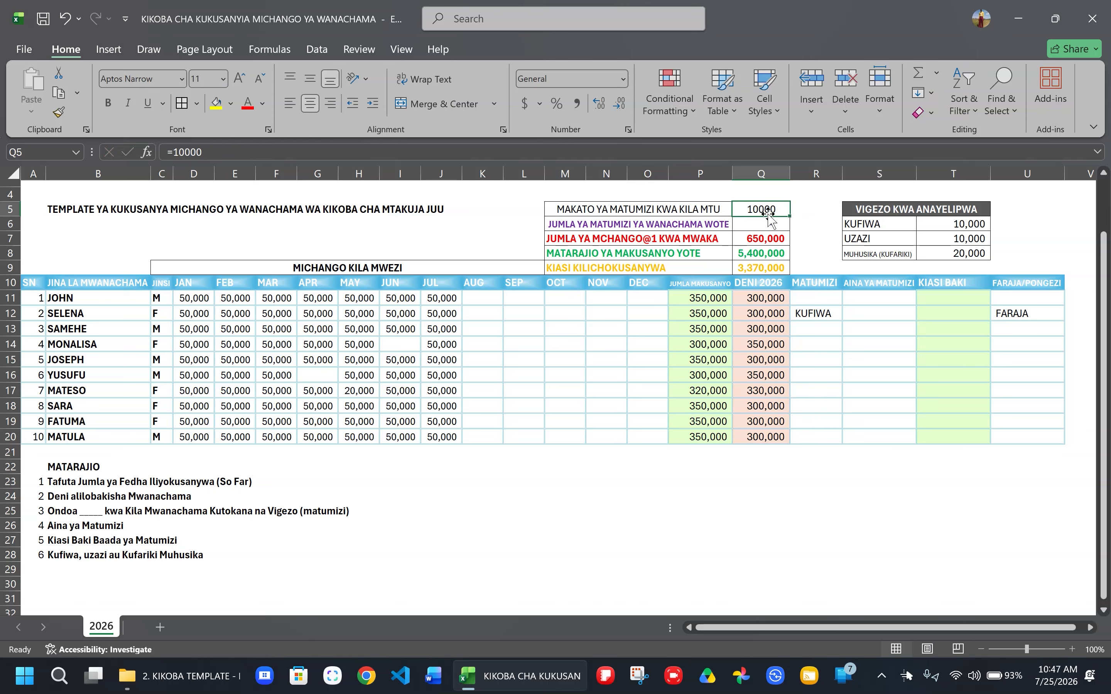
Enter =$Q$5 in S11, fill it down to S20 and check the copied formulas
double_click(892, 297)
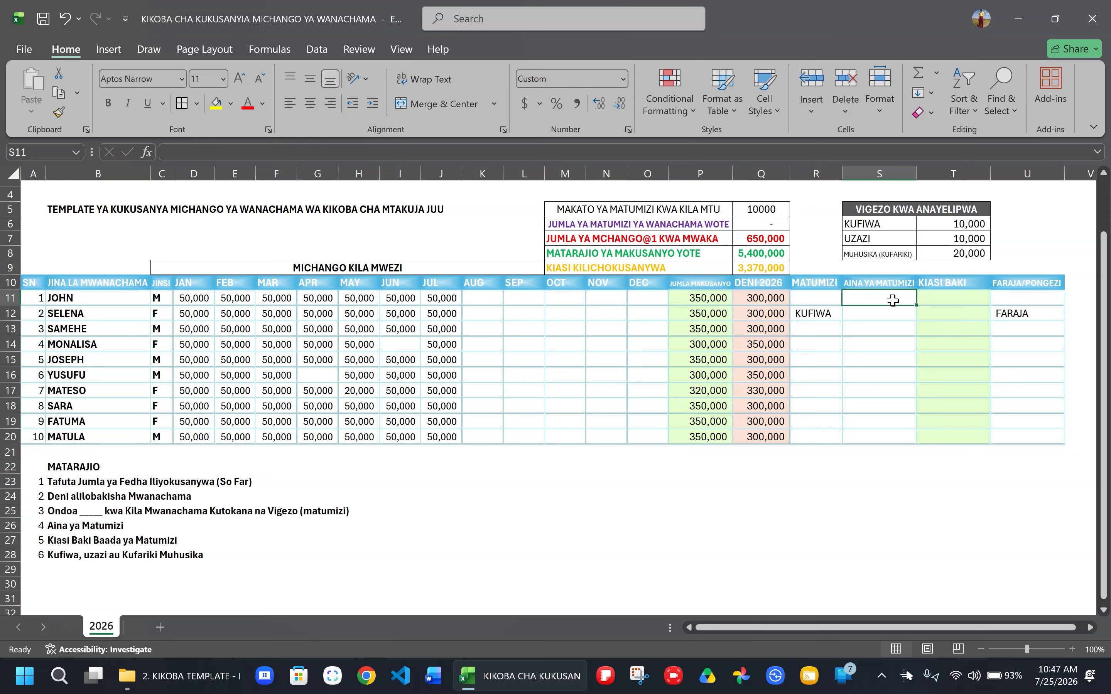
type("=")
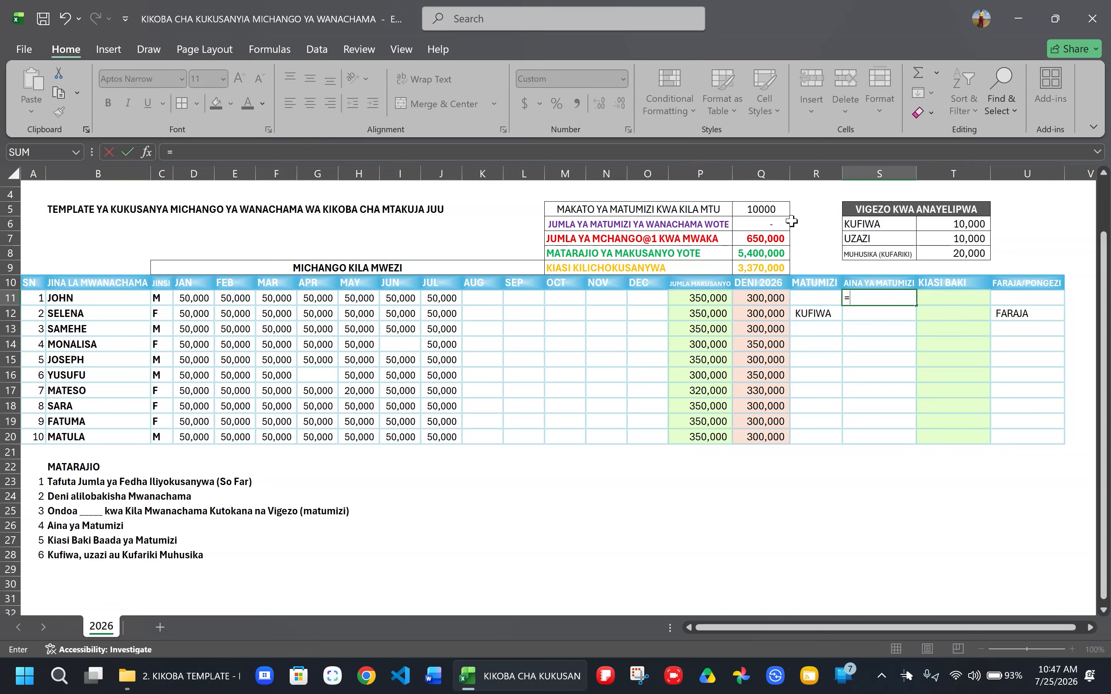
left_click(762, 207)
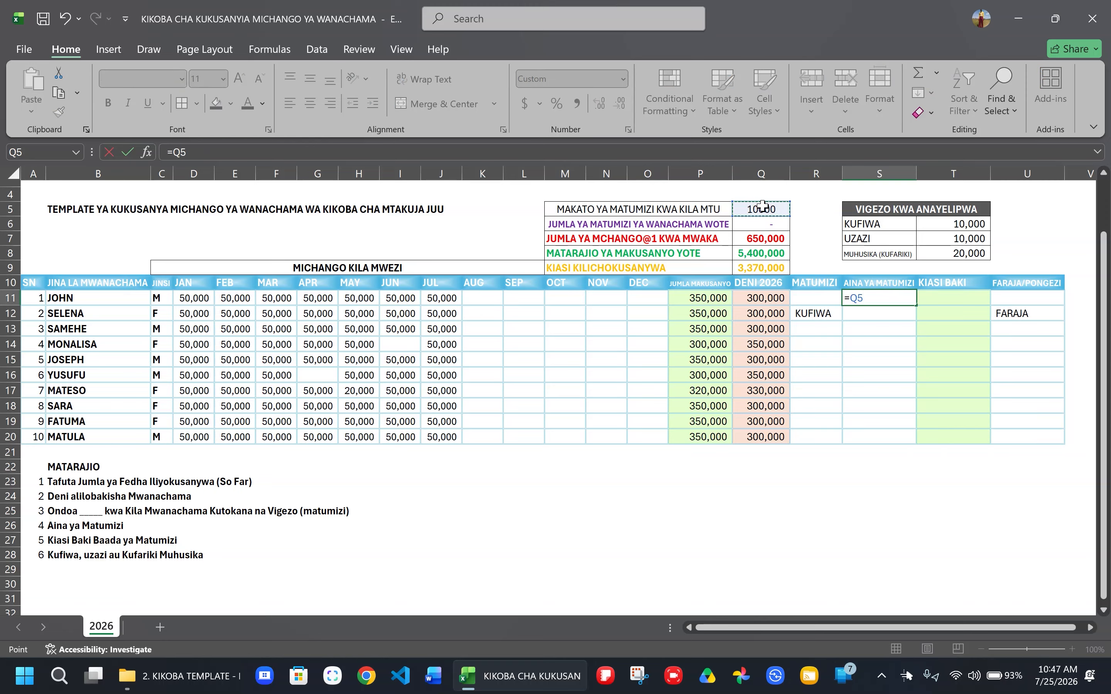
key("F4")
key("ctrl+Return")
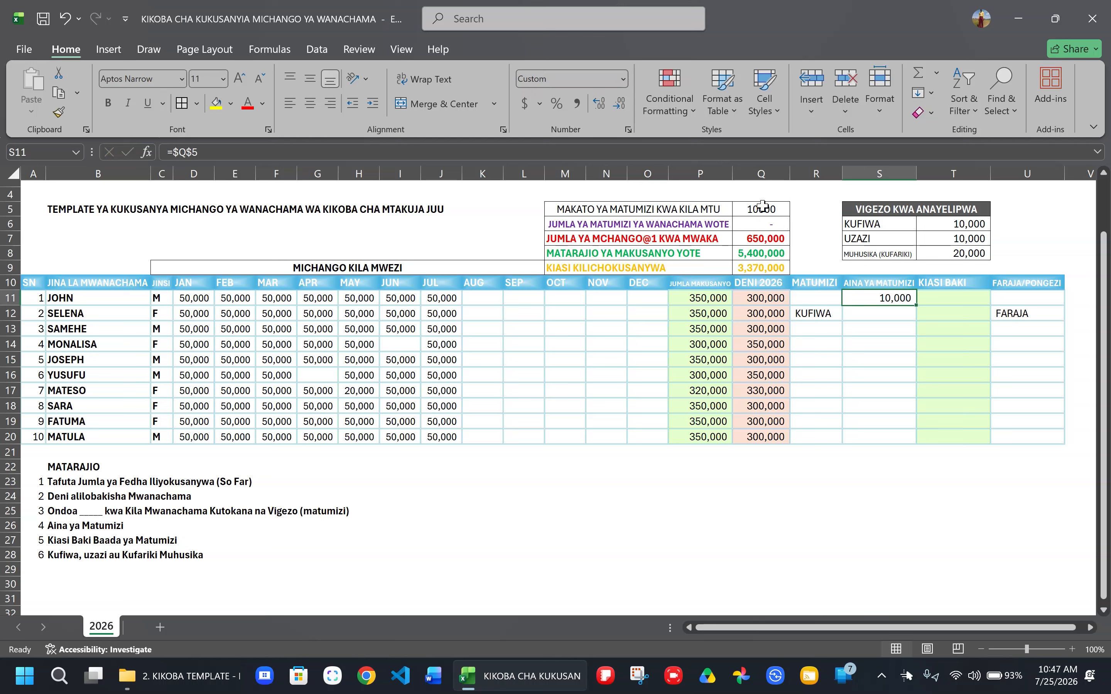
left_click_drag(915, 302, 906, 441)
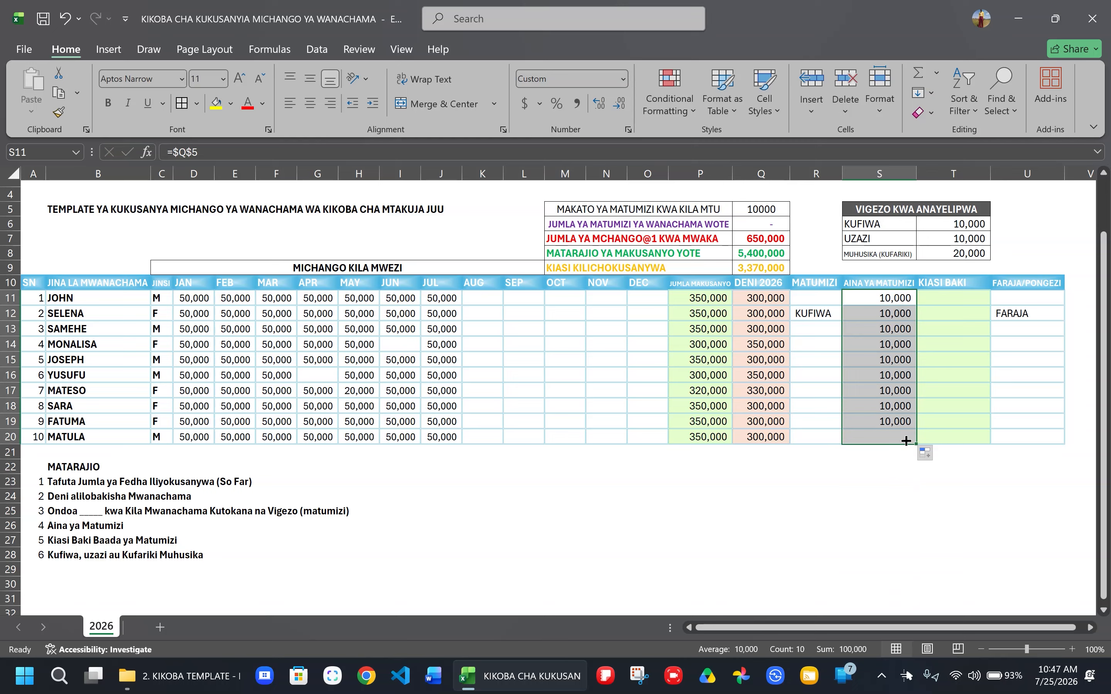
left_click(884, 388)
left_click(890, 299)
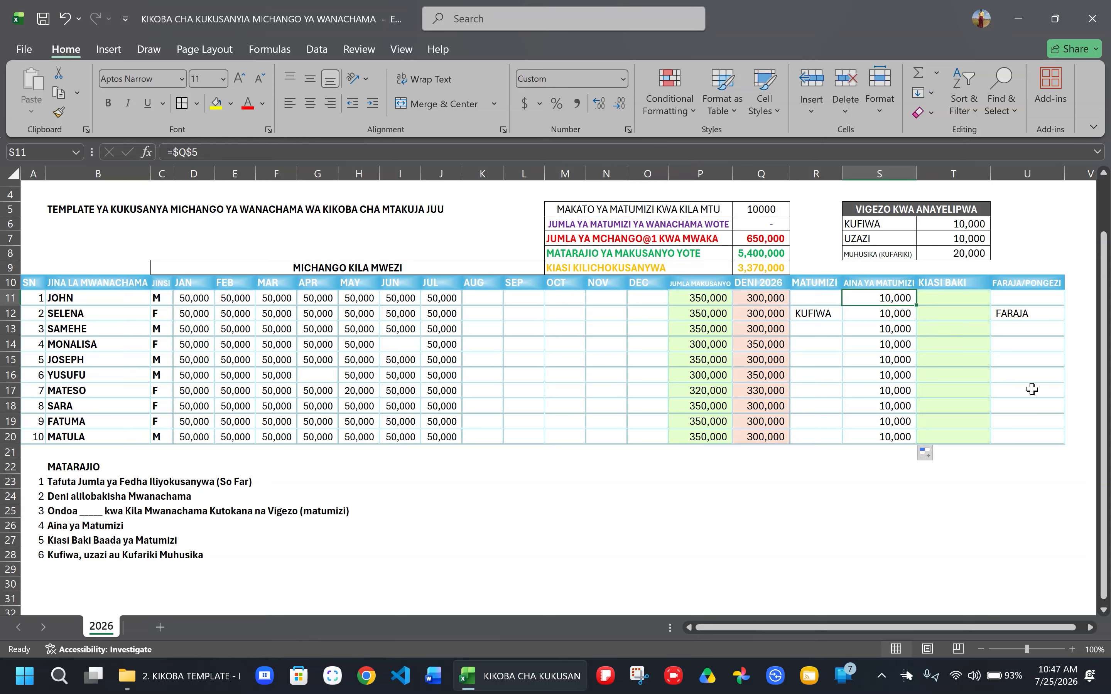
left_click(1008, 314)
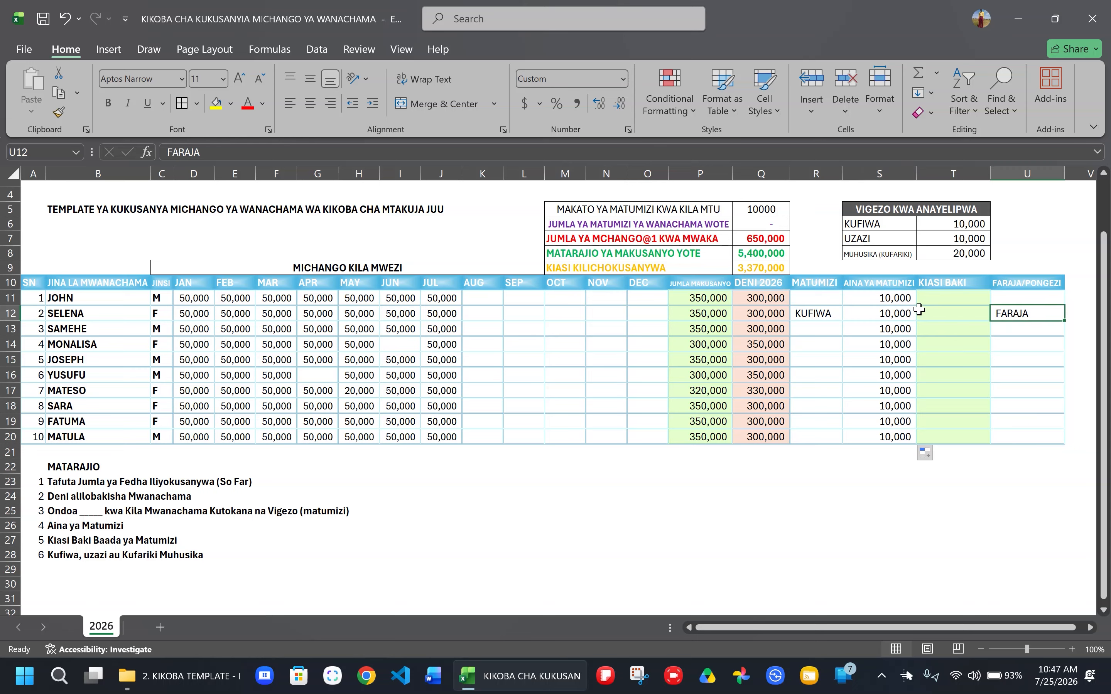
left_click(888, 311)
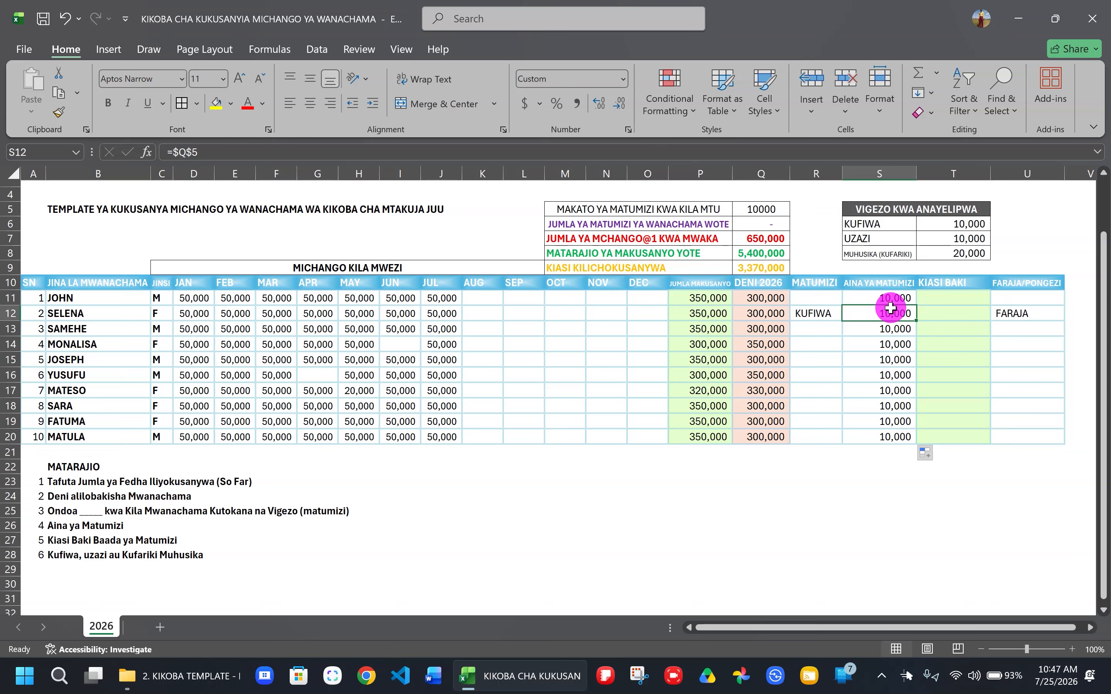
left_click(867, 297)
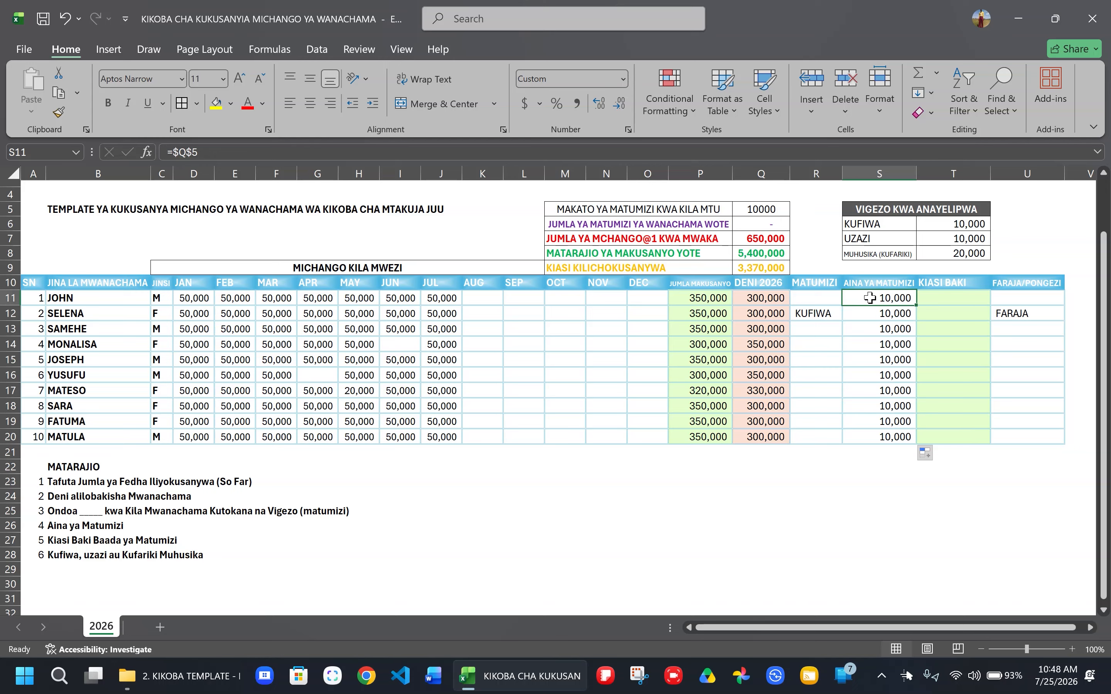
Rename the column header in R10 as AINA YA MATUMIZI and the one in S10 as MATUMIZI HALISI
left_click(816, 284)
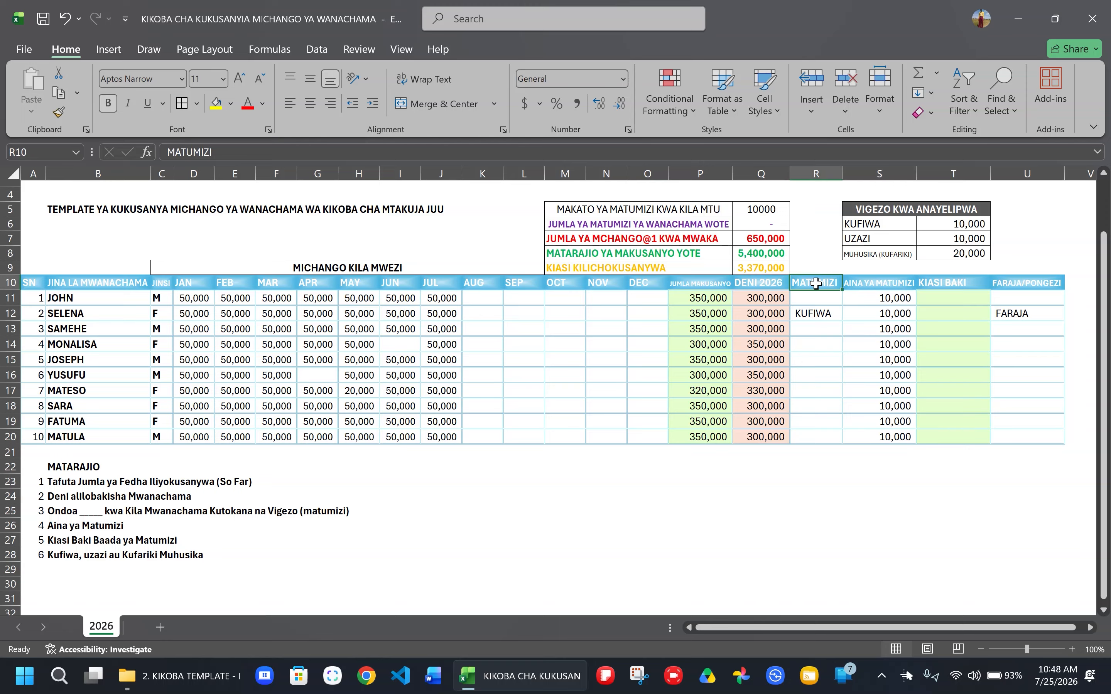
type("AINA YA MATU")
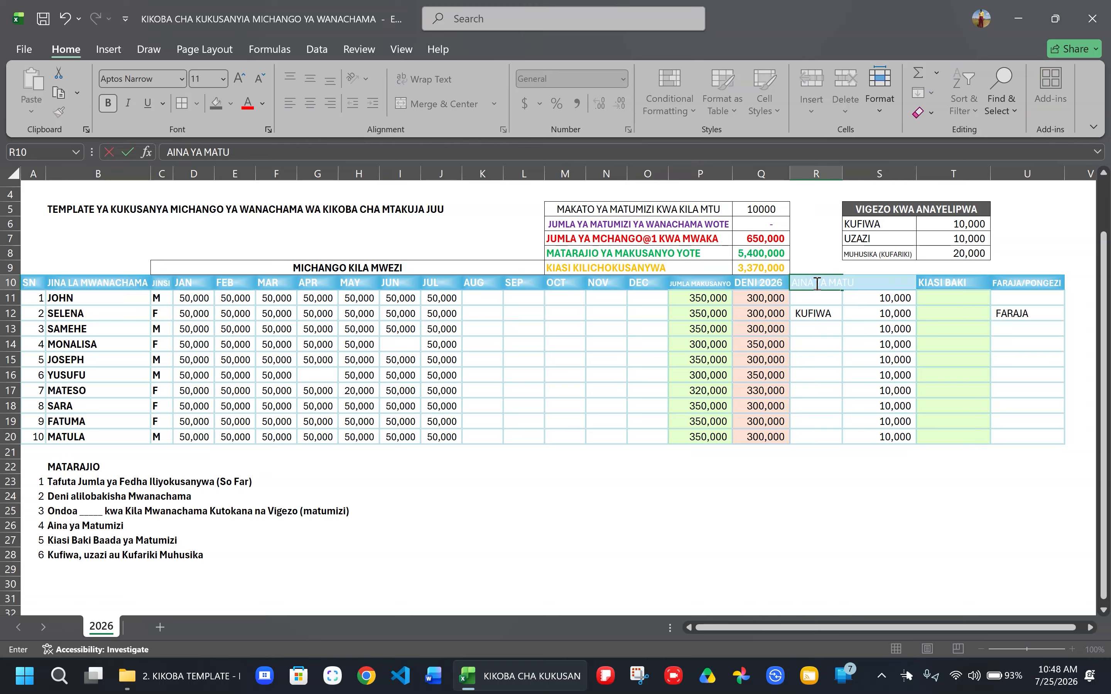
type("MIZI")
key("Tab")
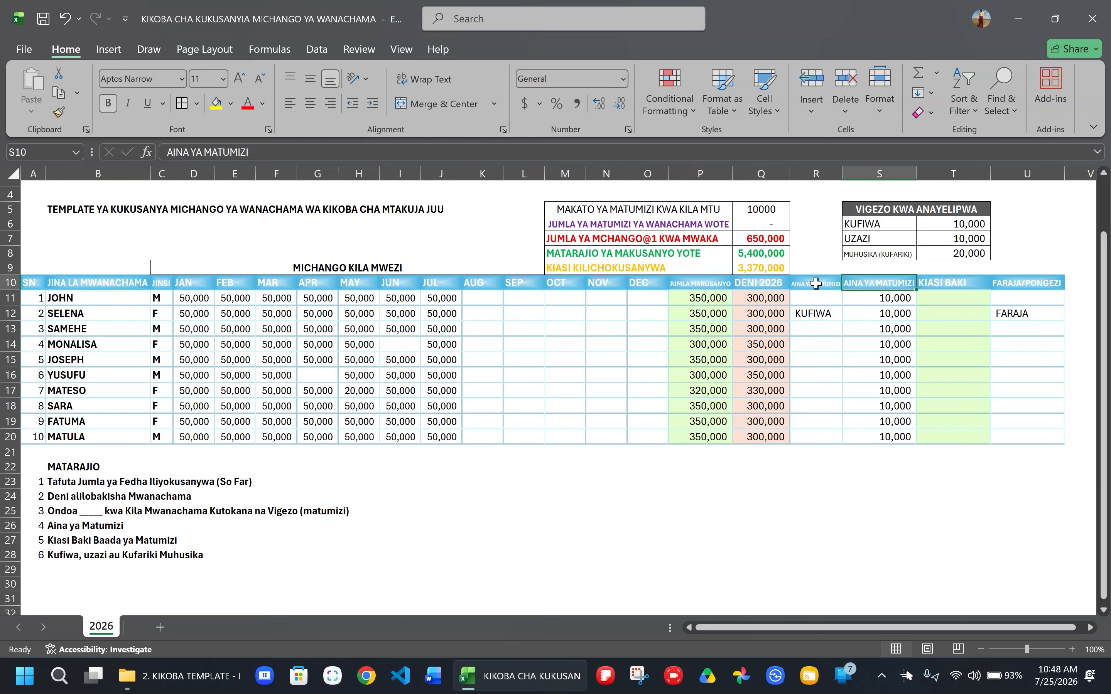
type("MATUMI")
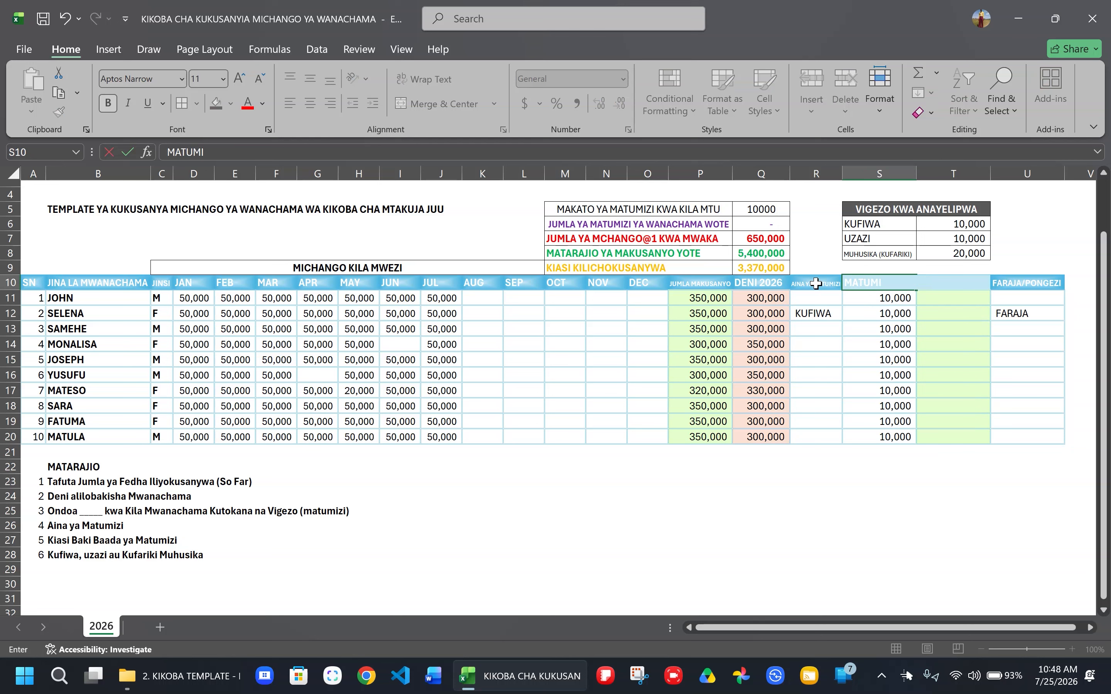
type("ZI HALISI")
left_click(816, 298)
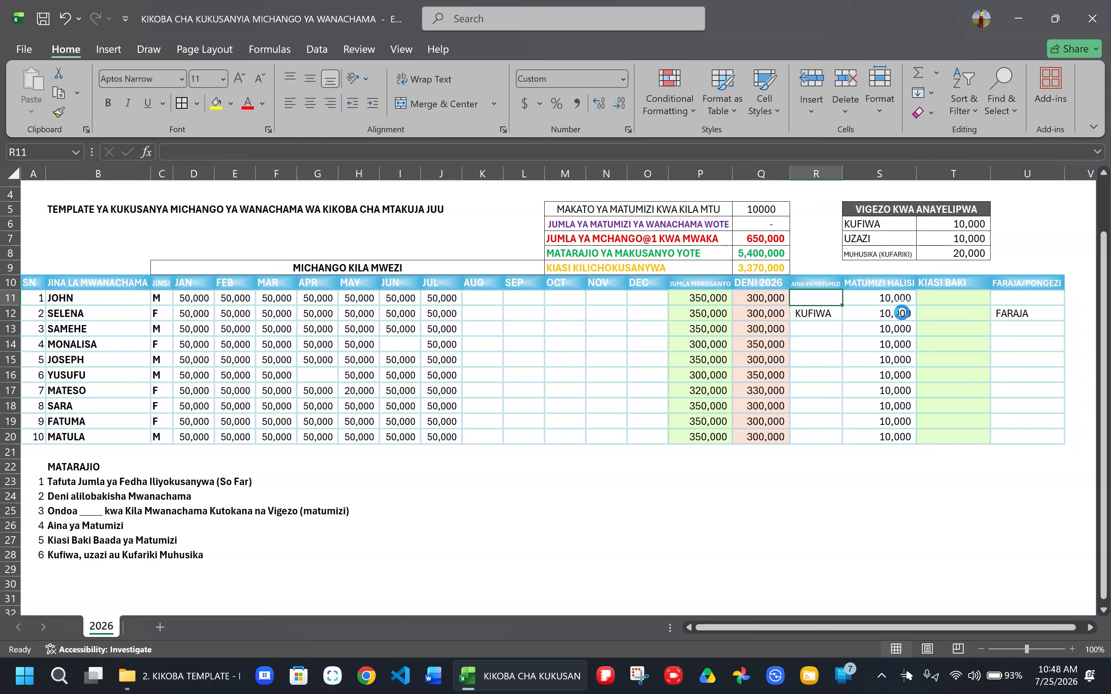
left_click(828, 314)
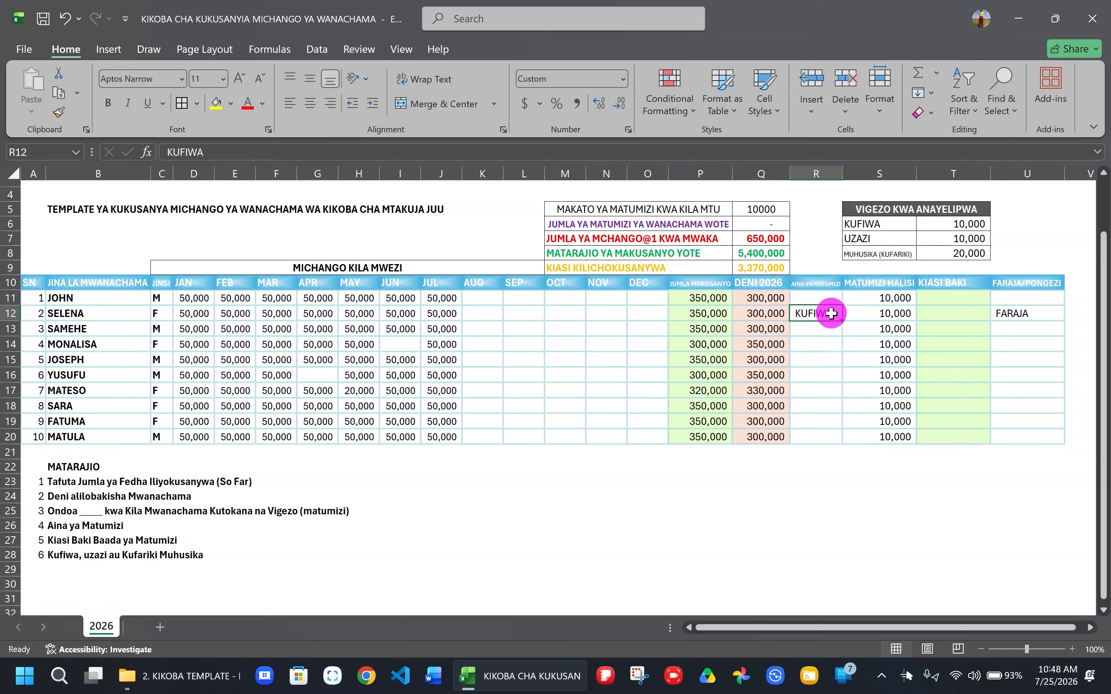
left_click(868, 318)
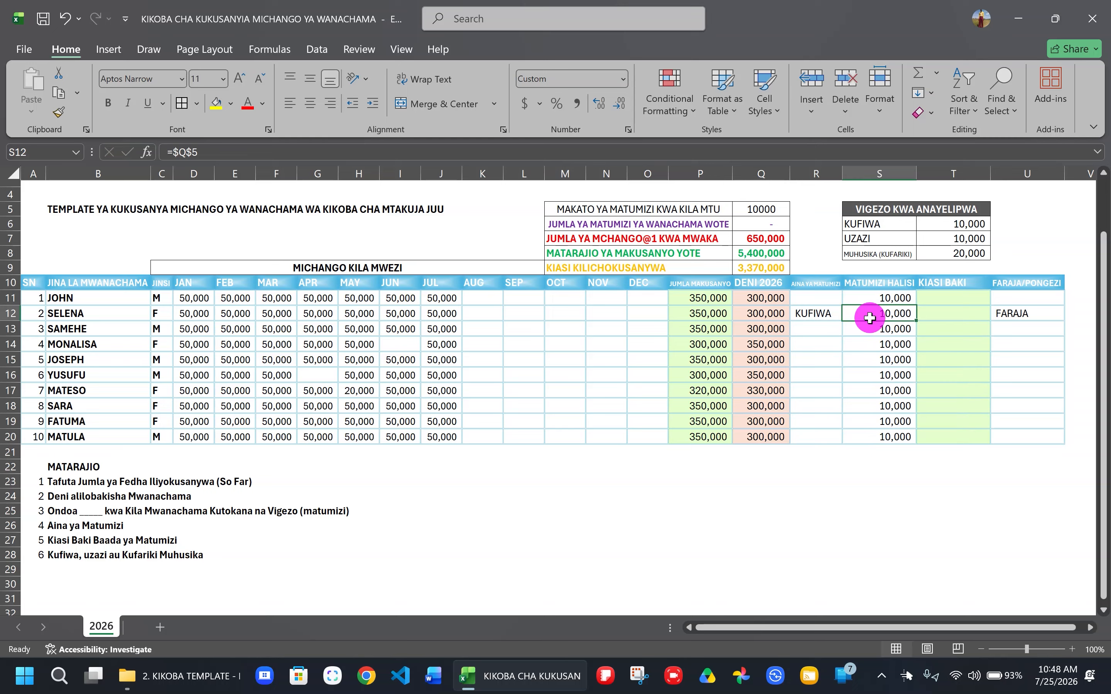
Calculate KIASI BAKI with =P11-$Q$5 in T11, fill it down to T20 and check the copied formulas
left_click(947, 298)
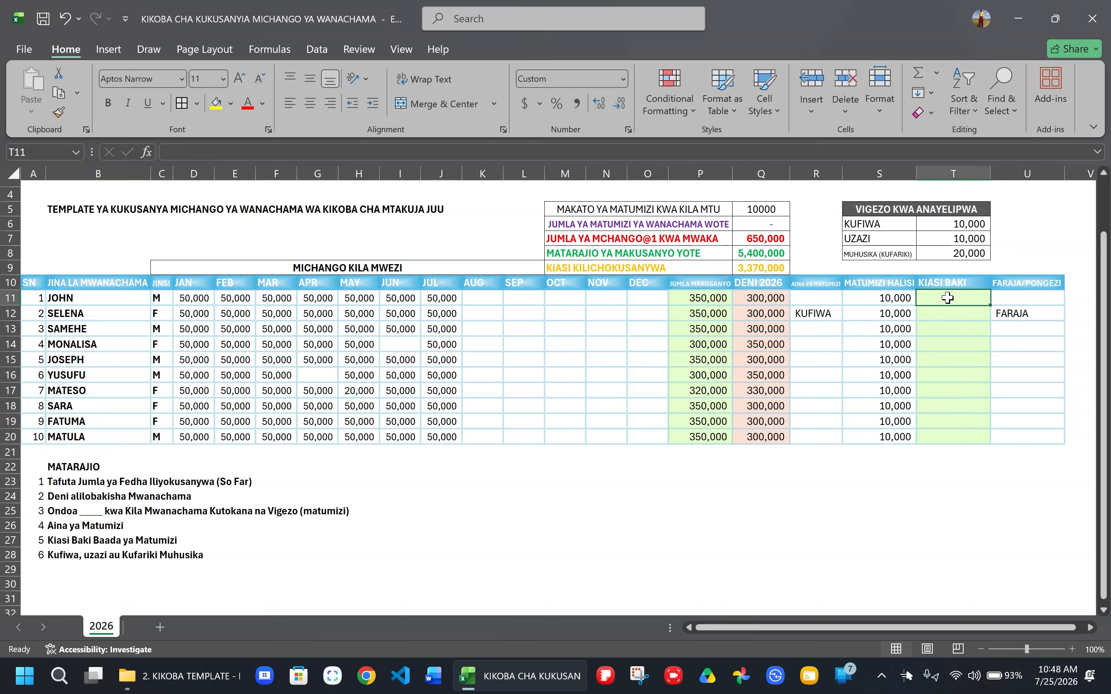
type("=")
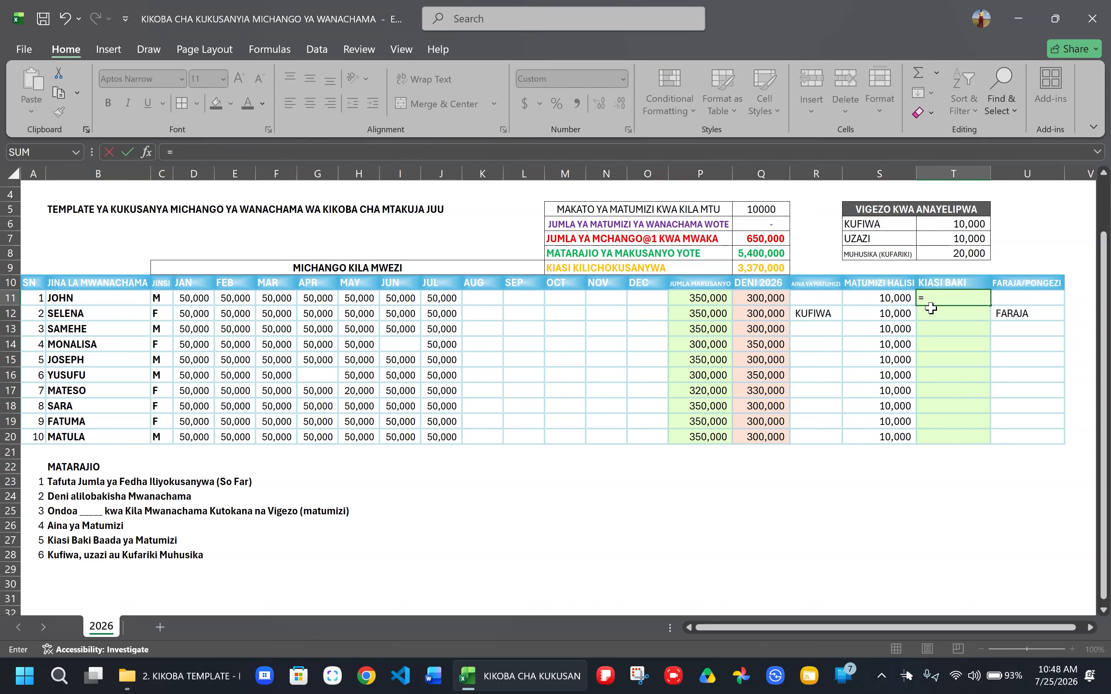
left_click(702, 299)
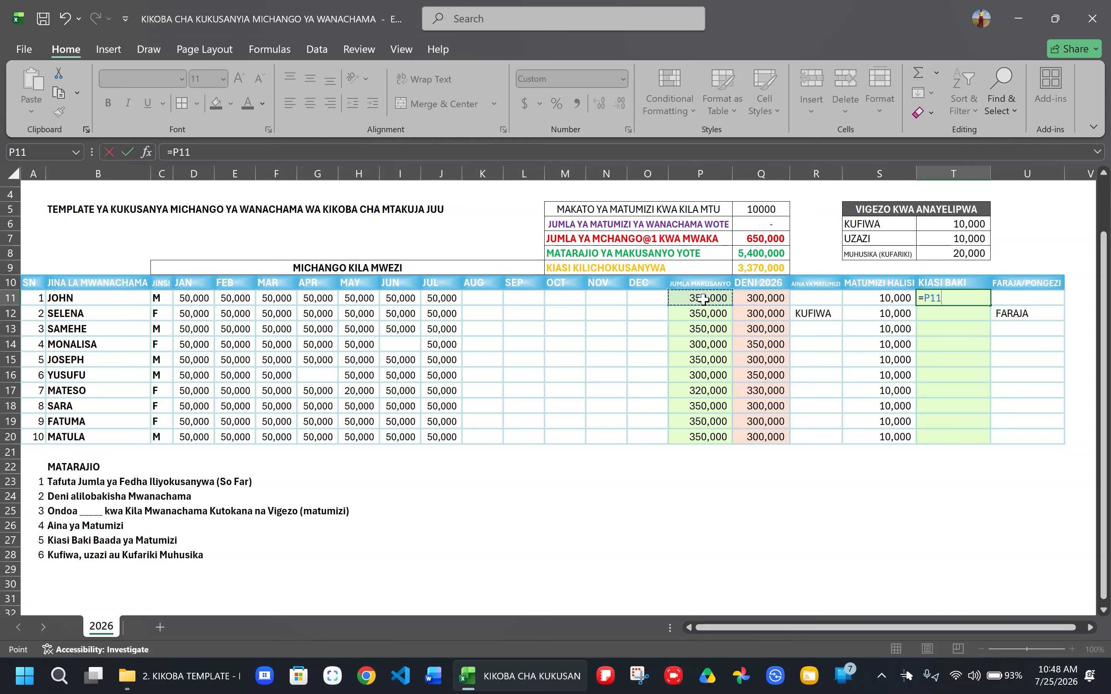
type("-")
left_click(755, 210)
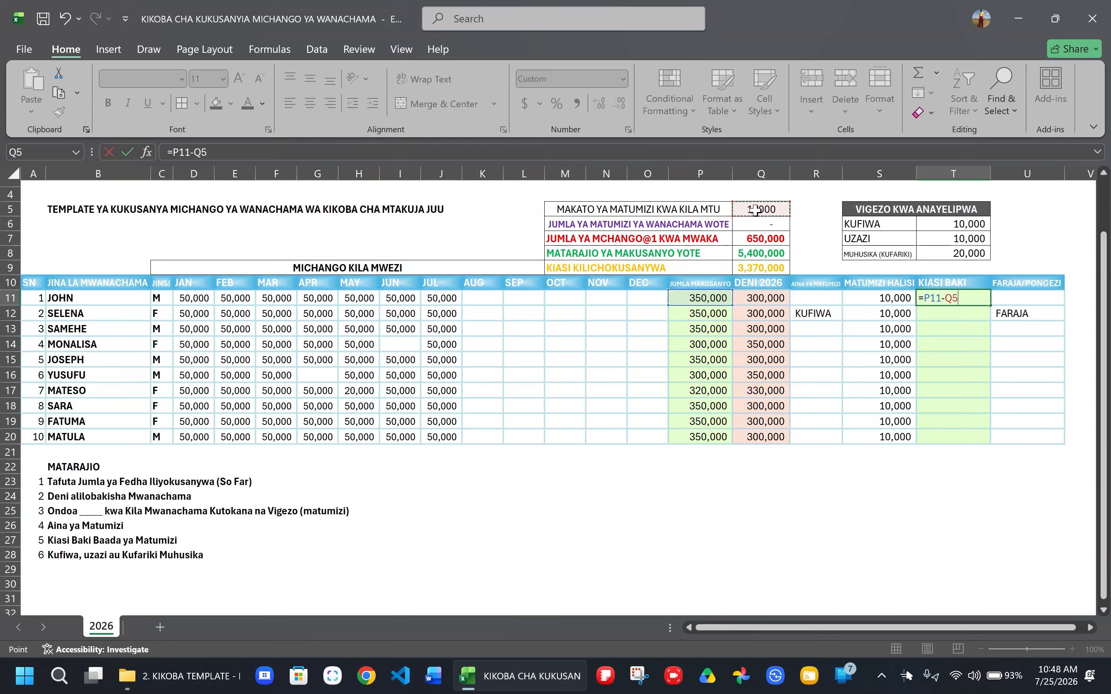
key("F4")
key("ctrl+Return")
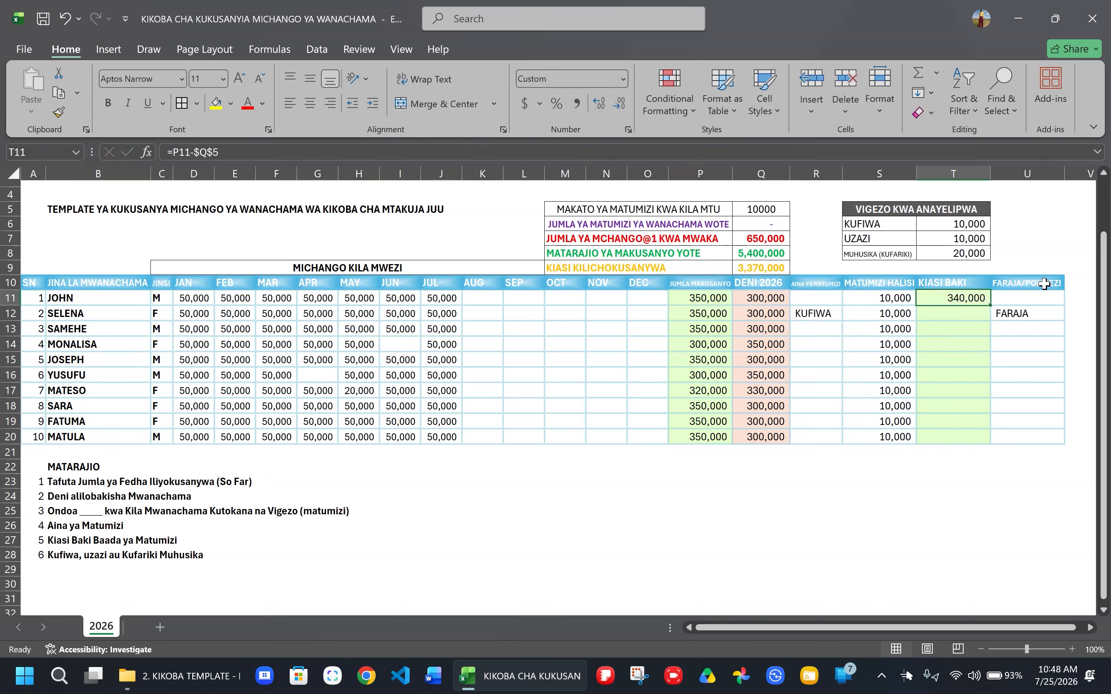
left_click_drag(991, 305, 986, 441)
left_click(959, 381)
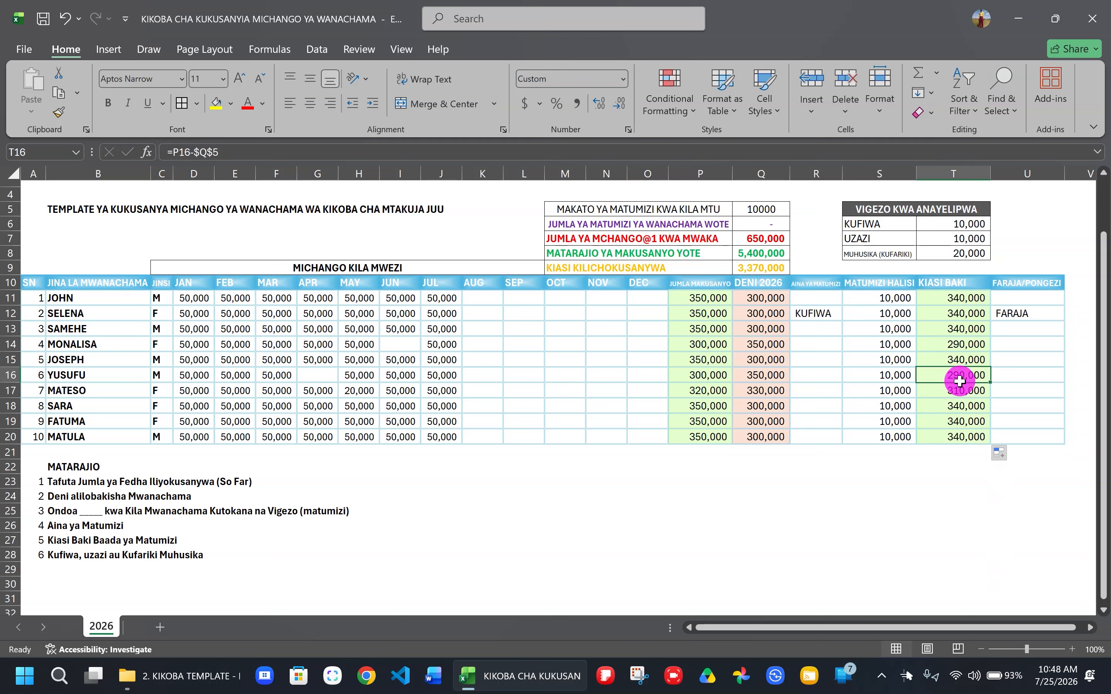
left_click(947, 360)
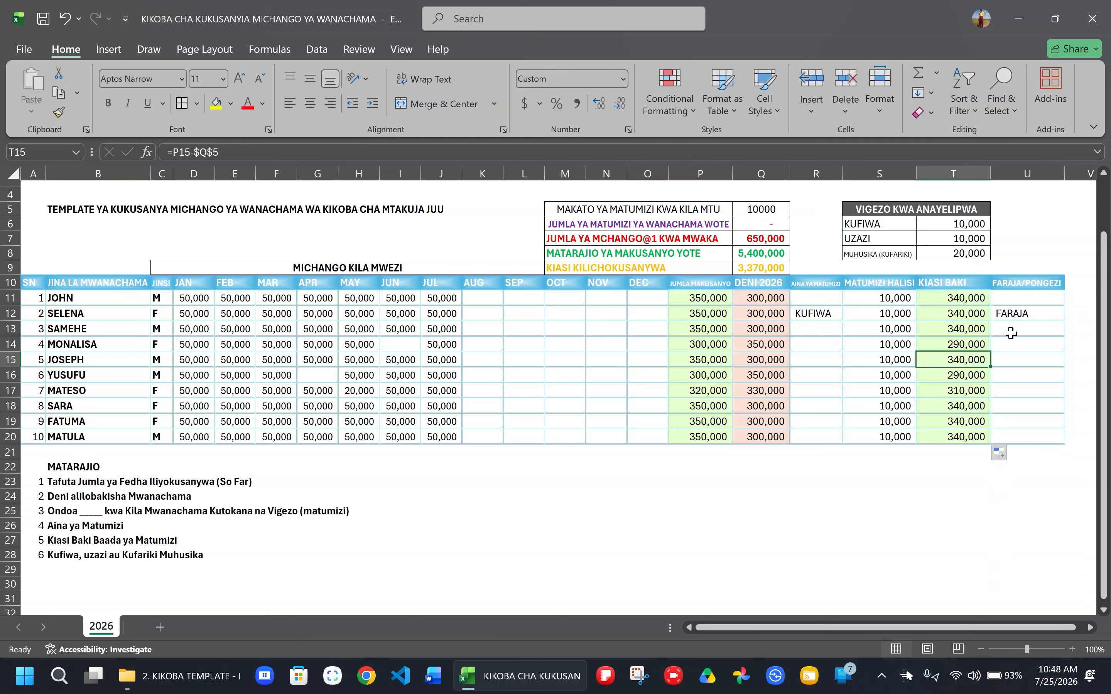
Enter UZAZI in the FARAJA/PONGEZI cell U20 for the tenth member
left_click(1050, 311)
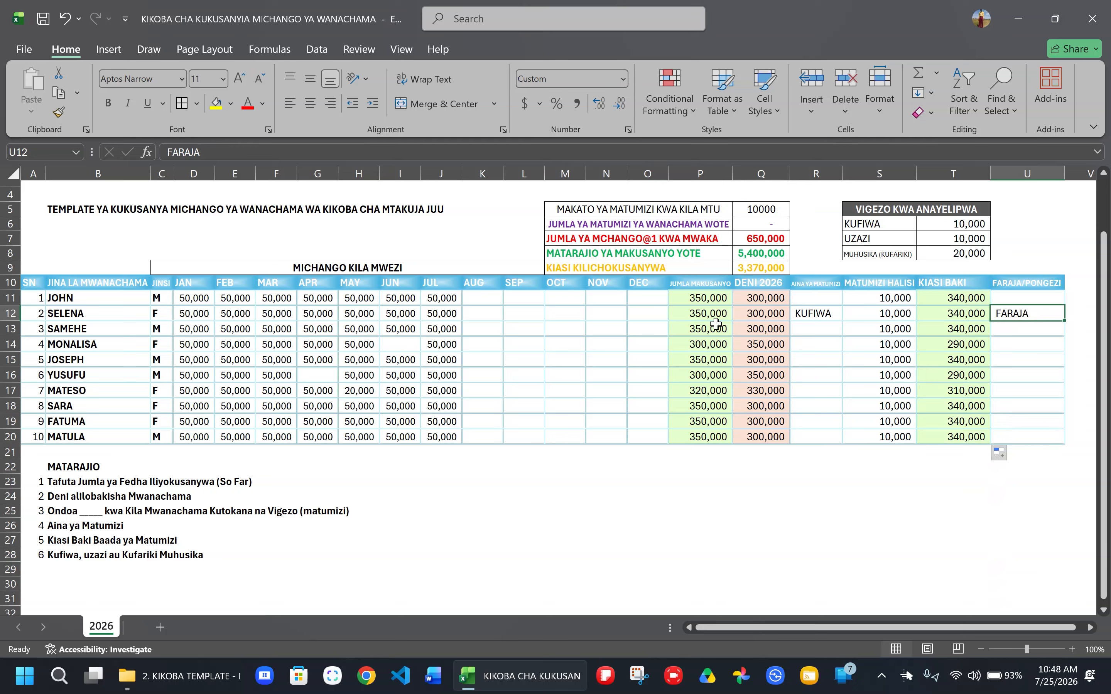
left_click(1041, 364)
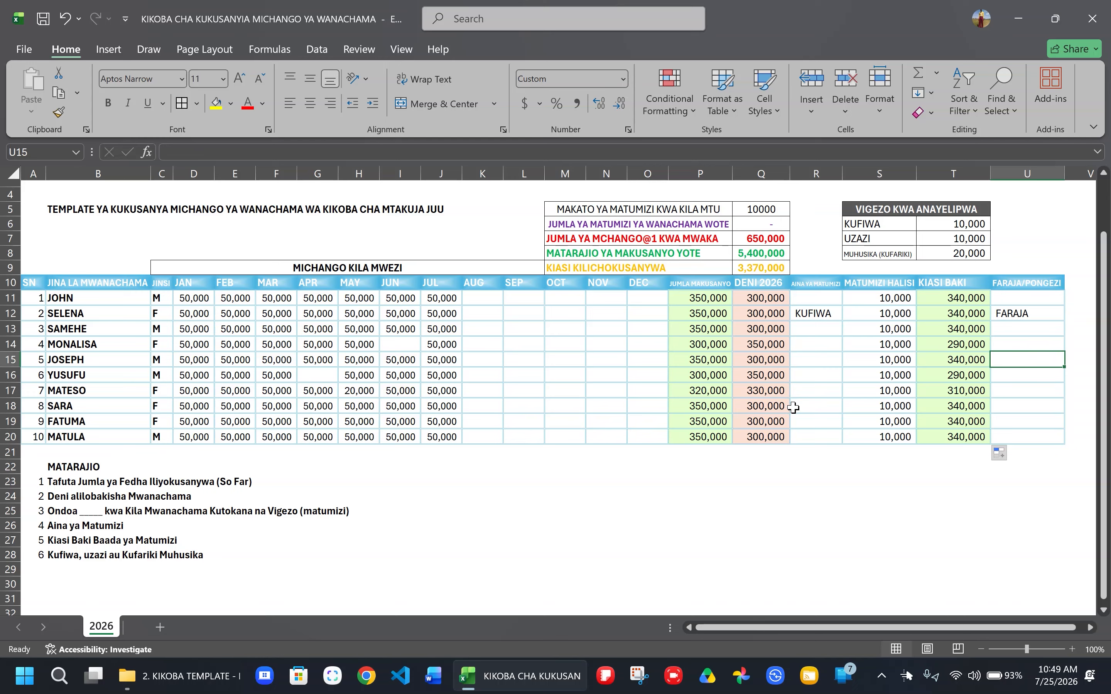
left_click(1004, 393)
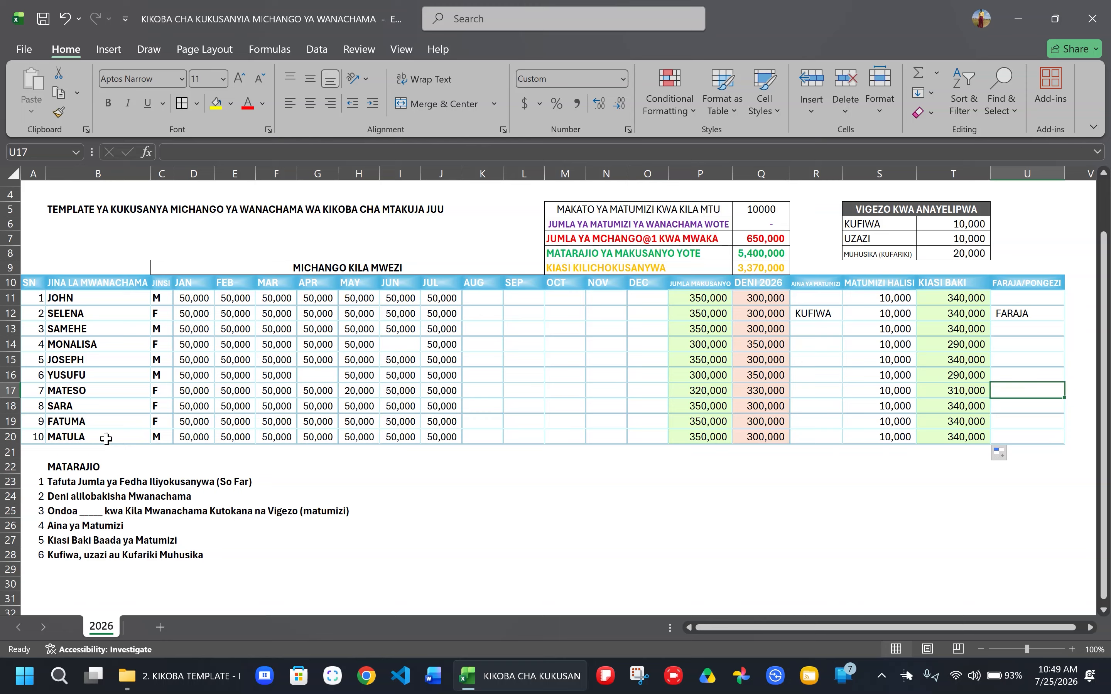
left_click(1004, 435)
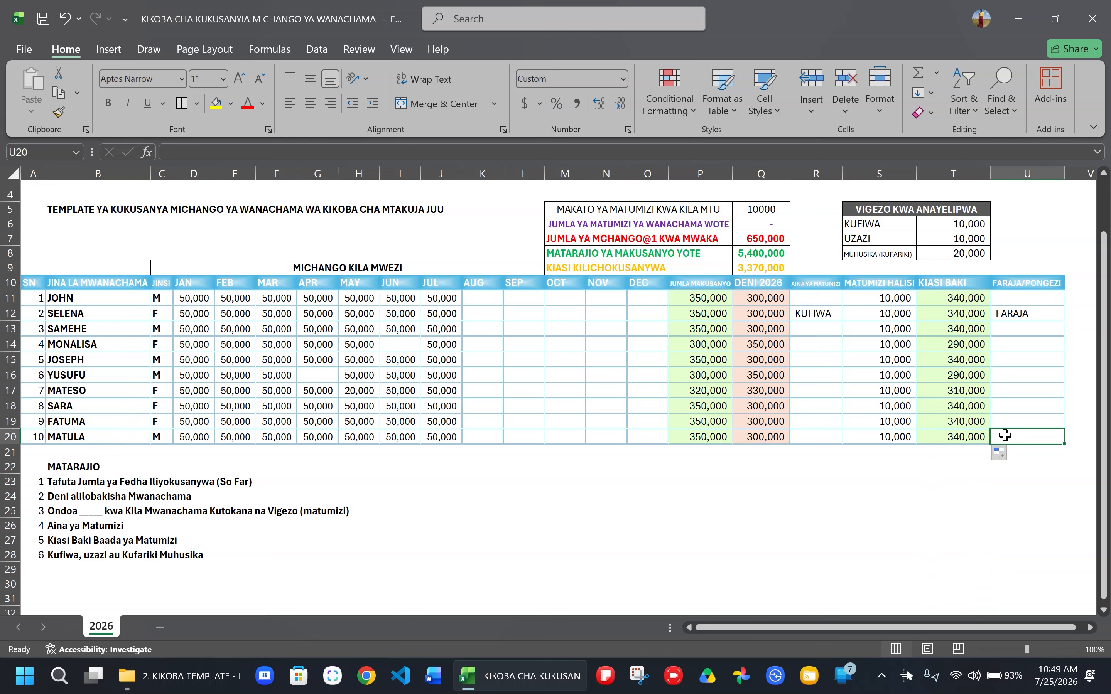
left_click(1004, 435)
type("UZAZI")
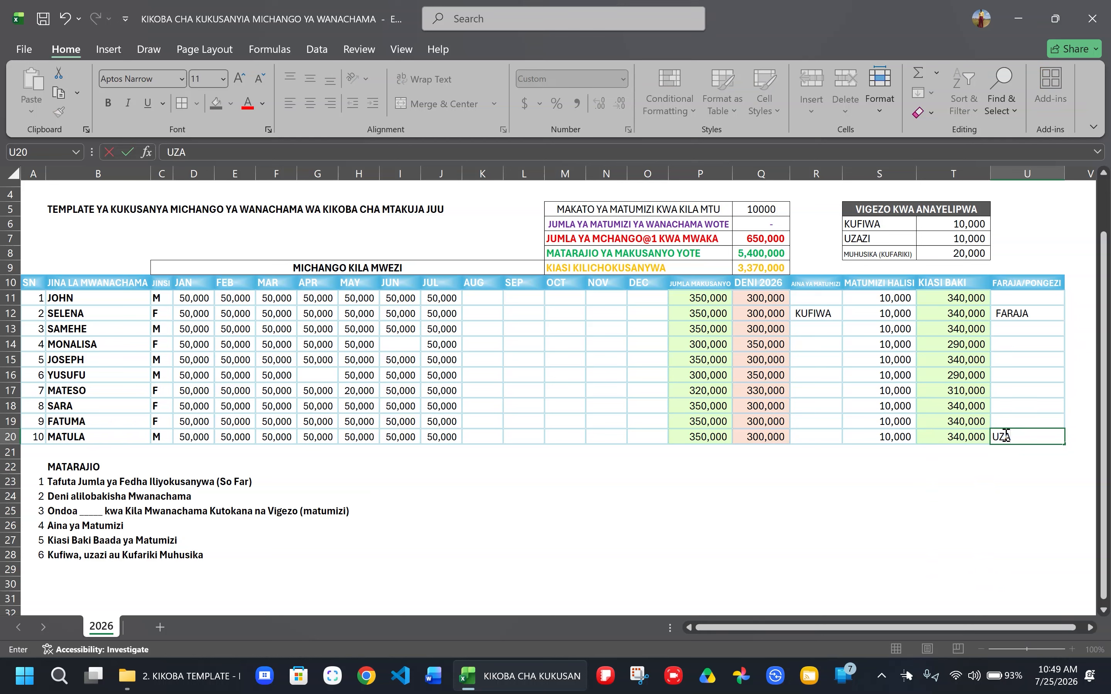
key("Return")
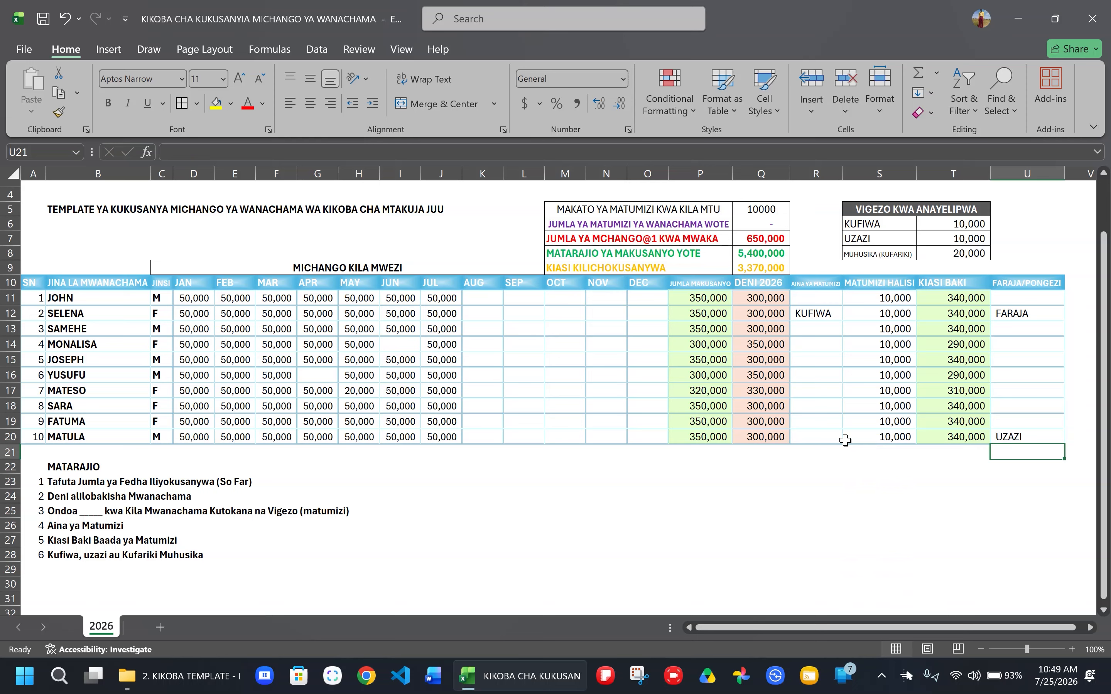
For the tenth member, enter UZAZI as the expense type in R20 and replace the FARAJA/PONGEZI entry in U20 with PONGEZI
left_click(828, 440)
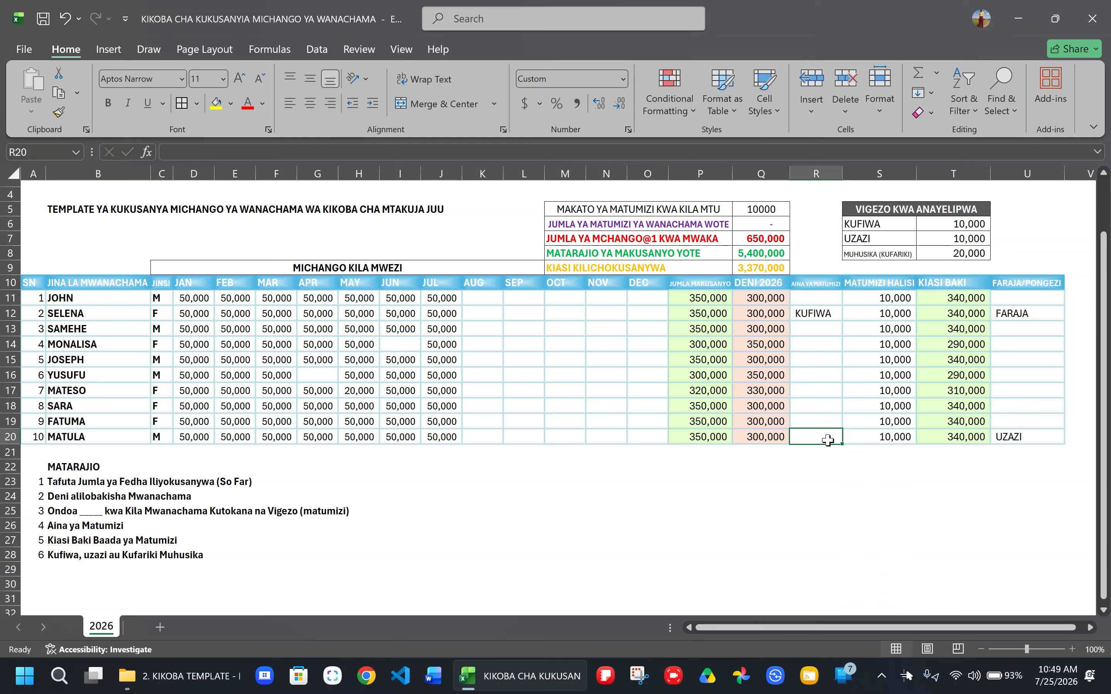
type("K")
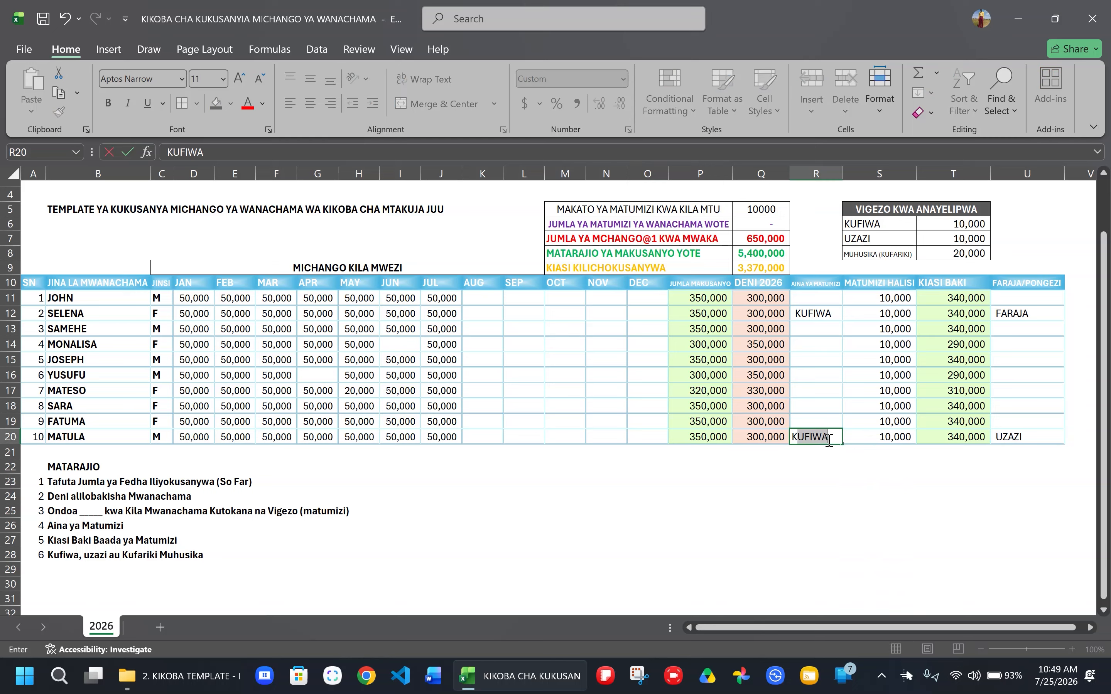
key("BackSpace")
key("BackSpace")
key("Tab")
key("Tab")
key("Tab")
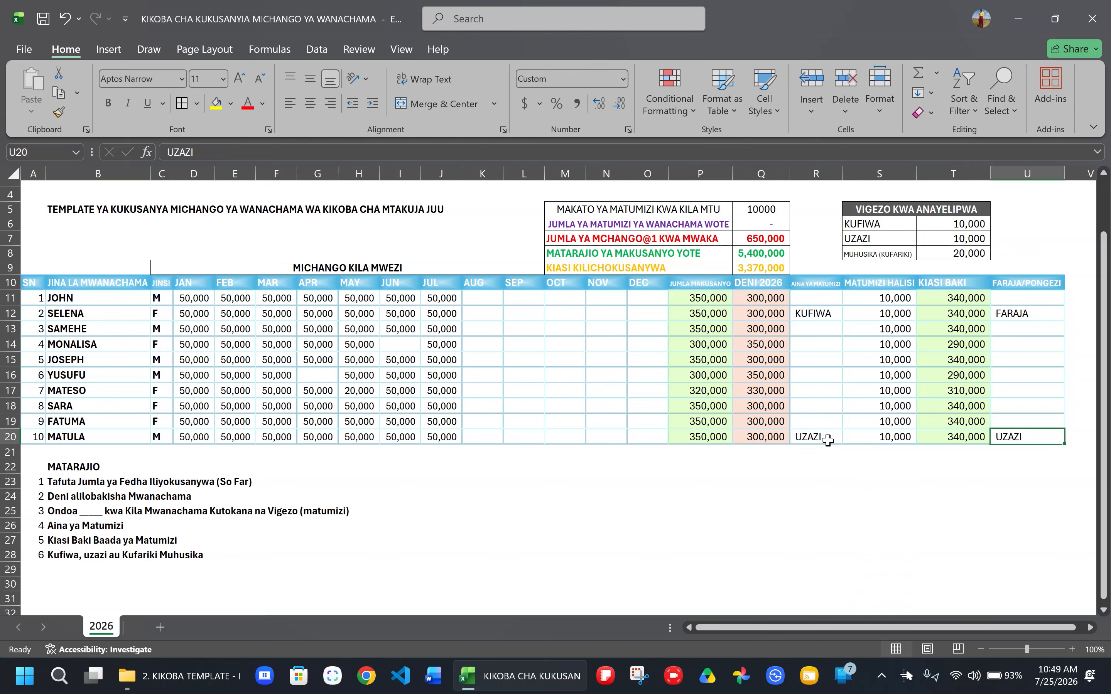
type("PONGEZI")
key("Return")
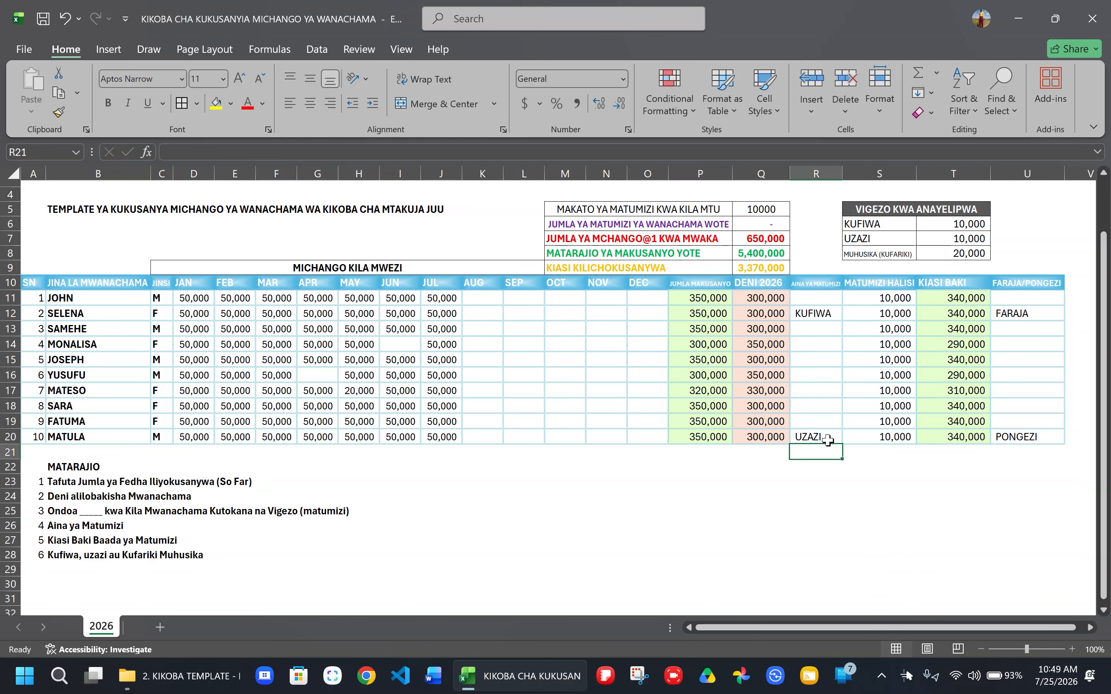
Change the per-person expense deduction in Q5 to =10000+10000
left_click(820, 396)
left_click(834, 363)
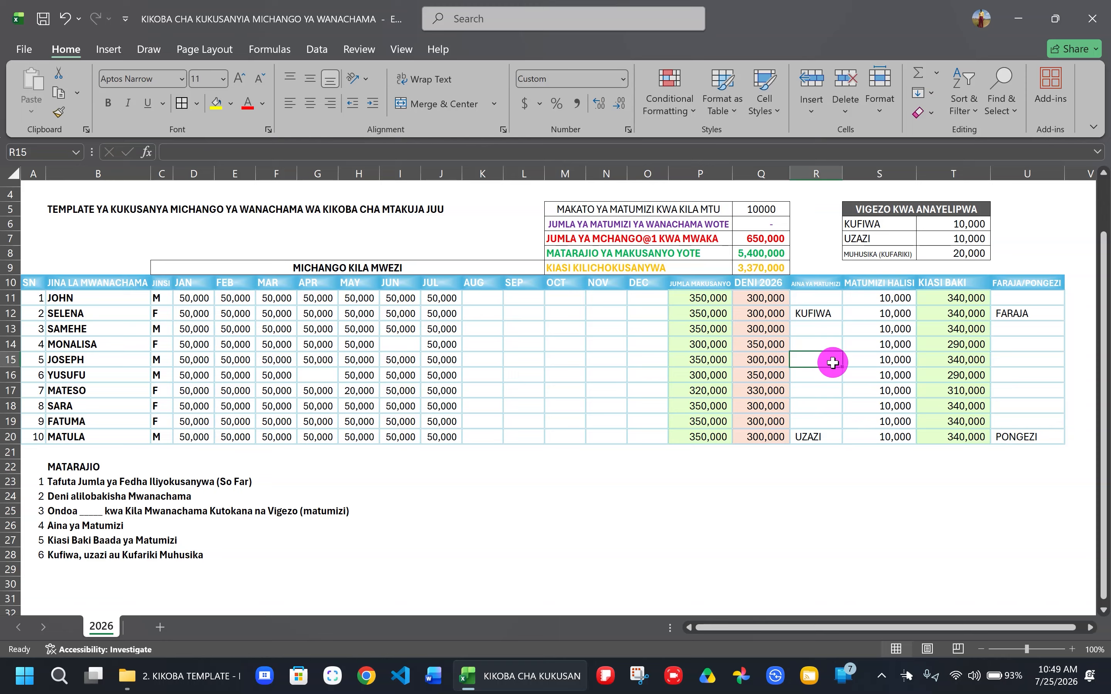
left_click(892, 299)
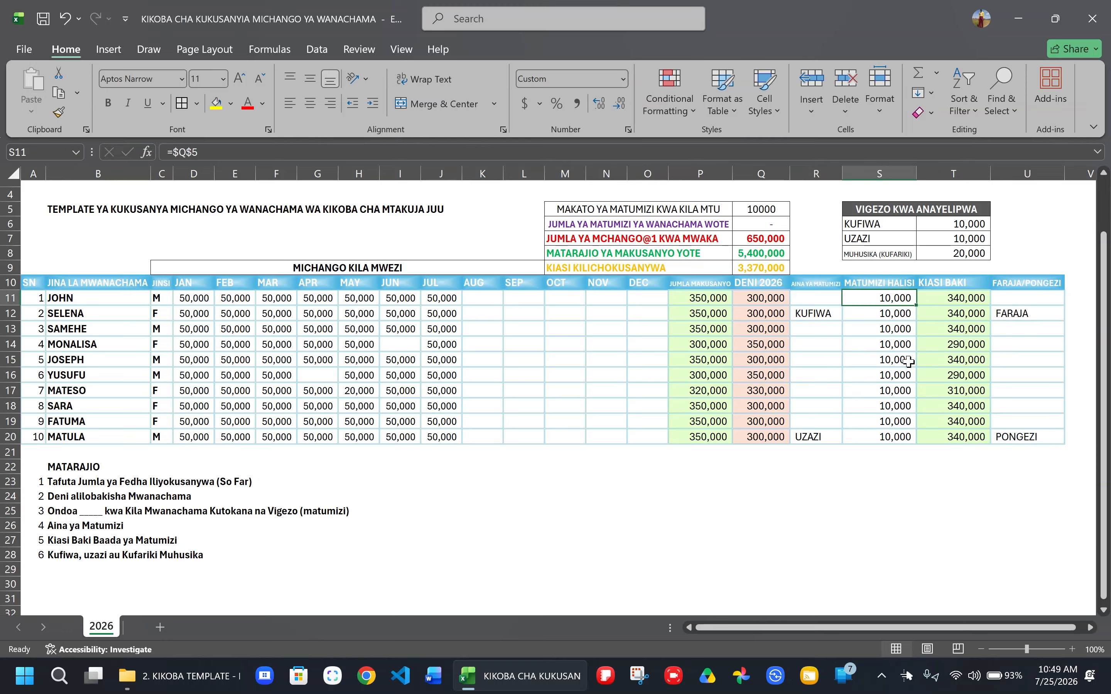
double_click(754, 208)
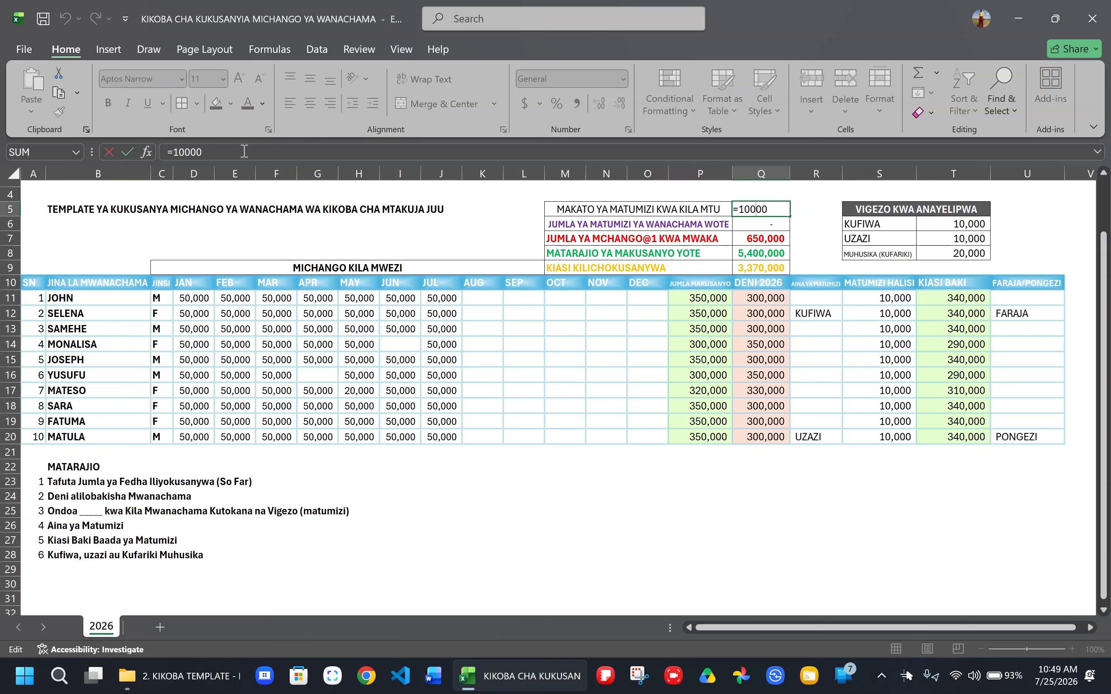
left_click(223, 152)
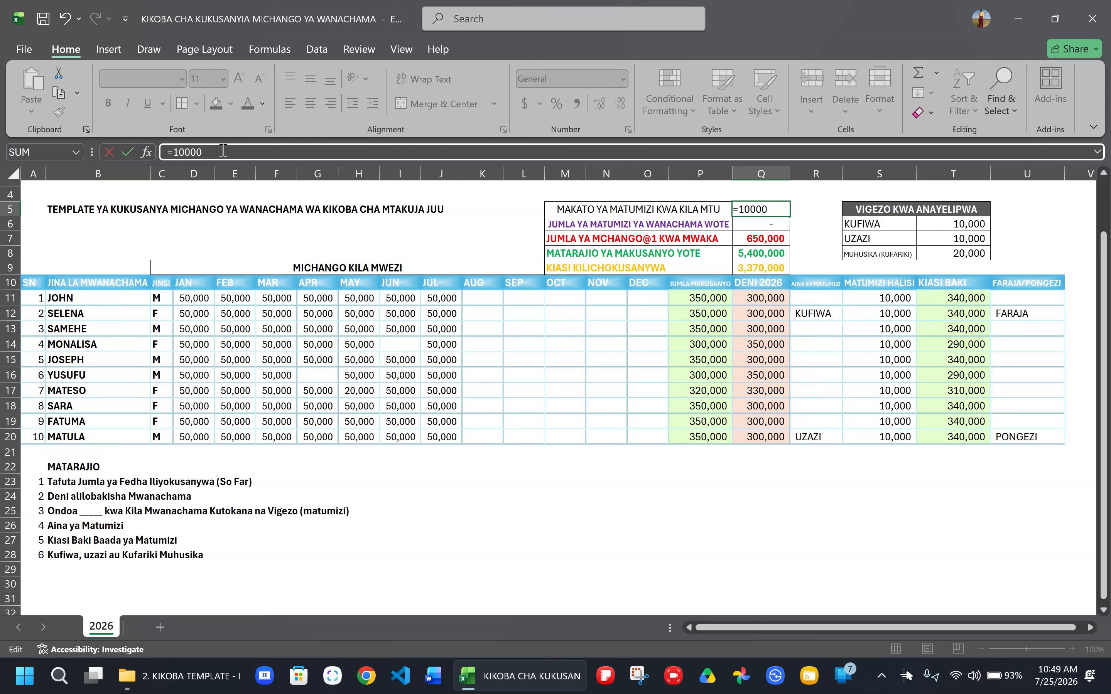
type("0000")
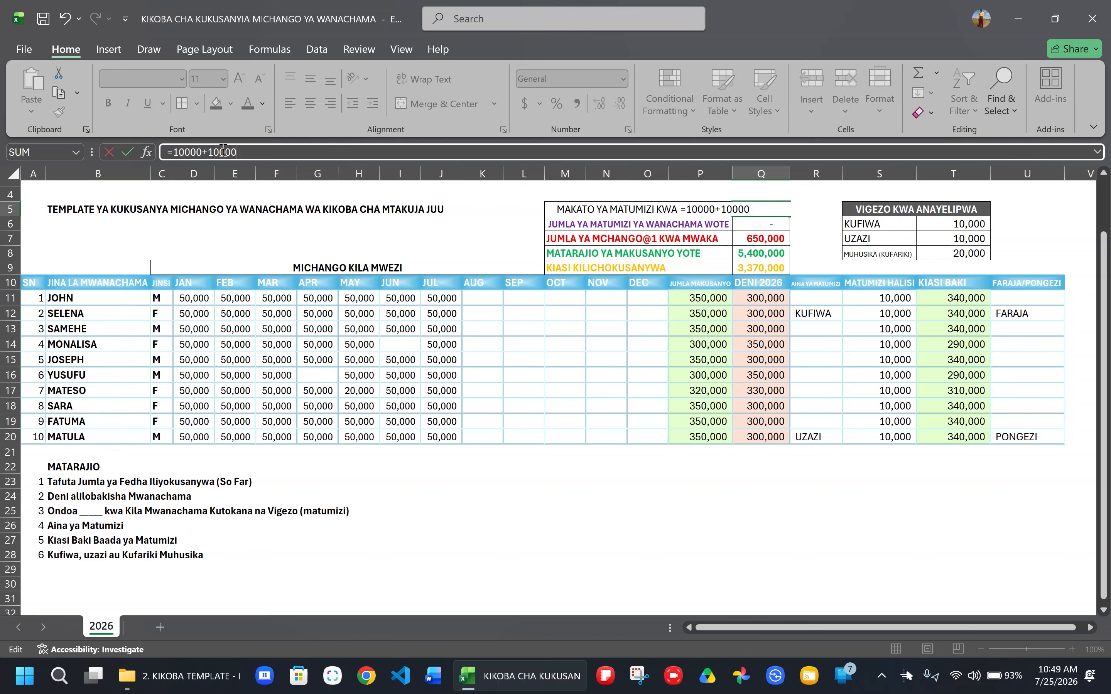
key("ctrl+Return")
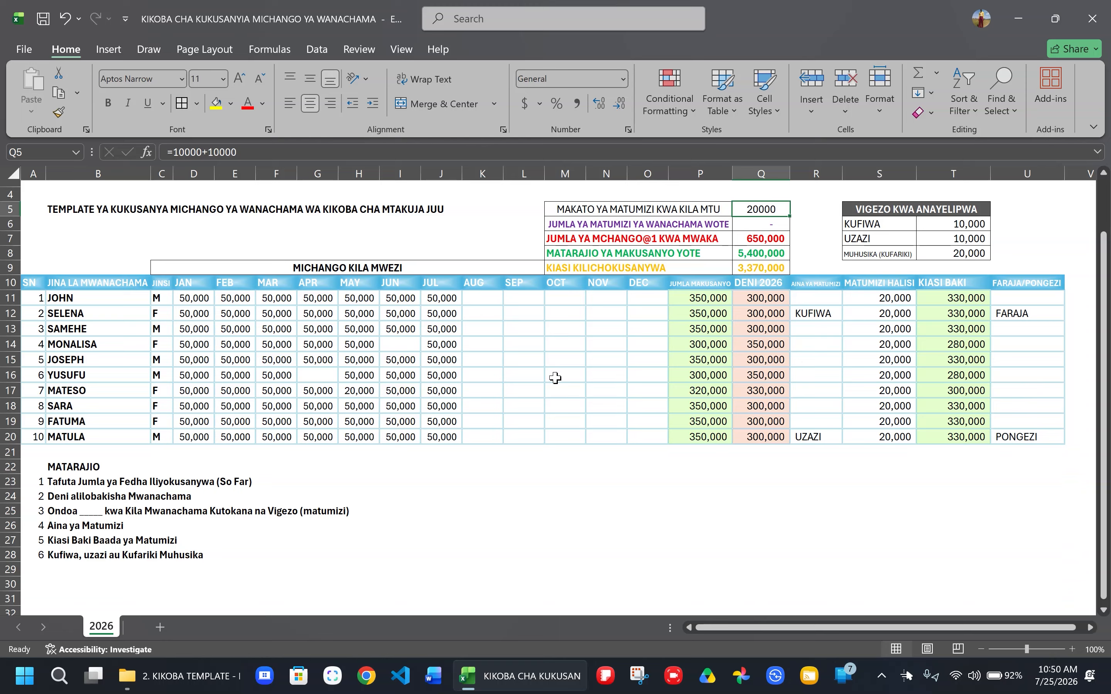
For the fifth member, enter FARAJA in U15 and KUFIWA as the expense type in R15
left_click(1014, 360)
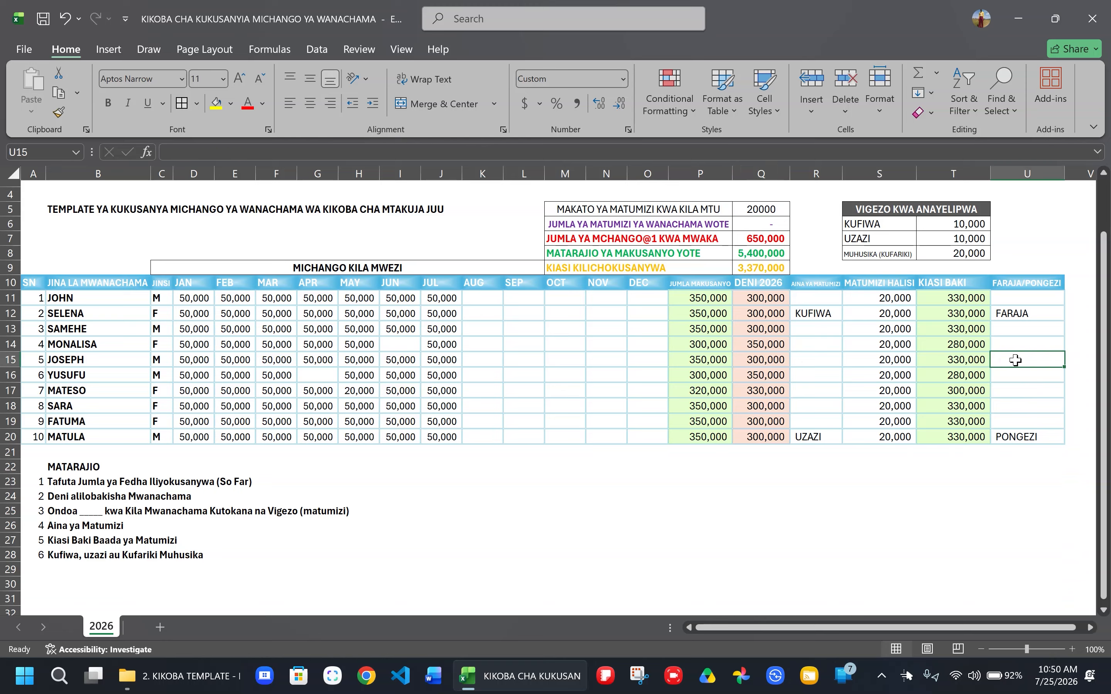
type("FARAJA")
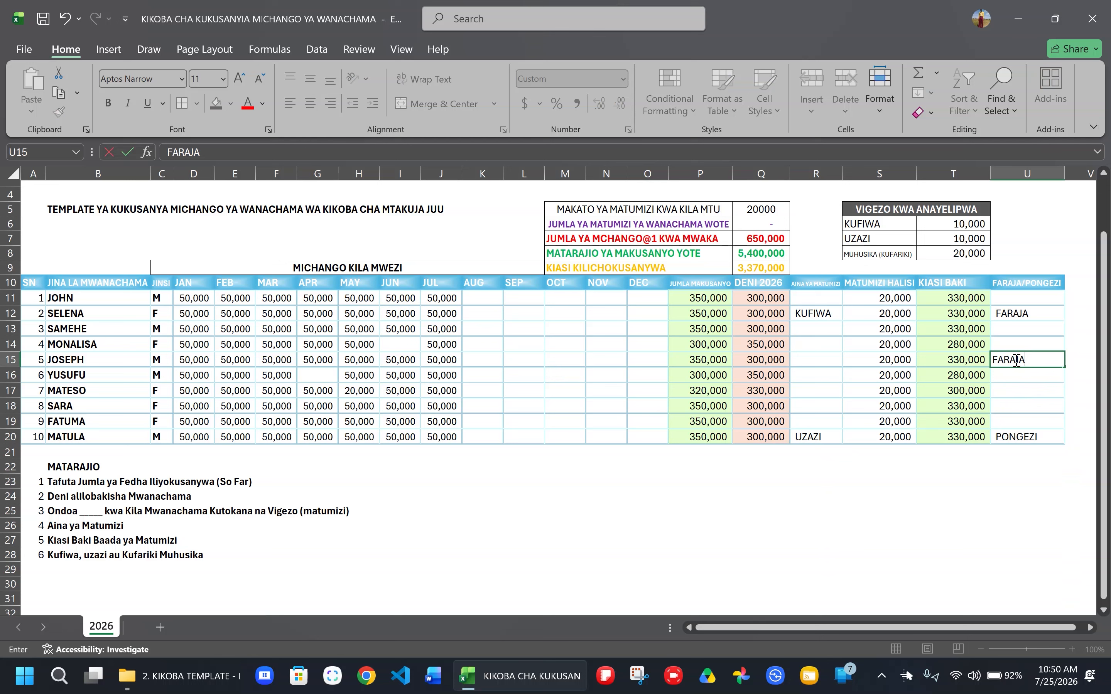
left_click(818, 364)
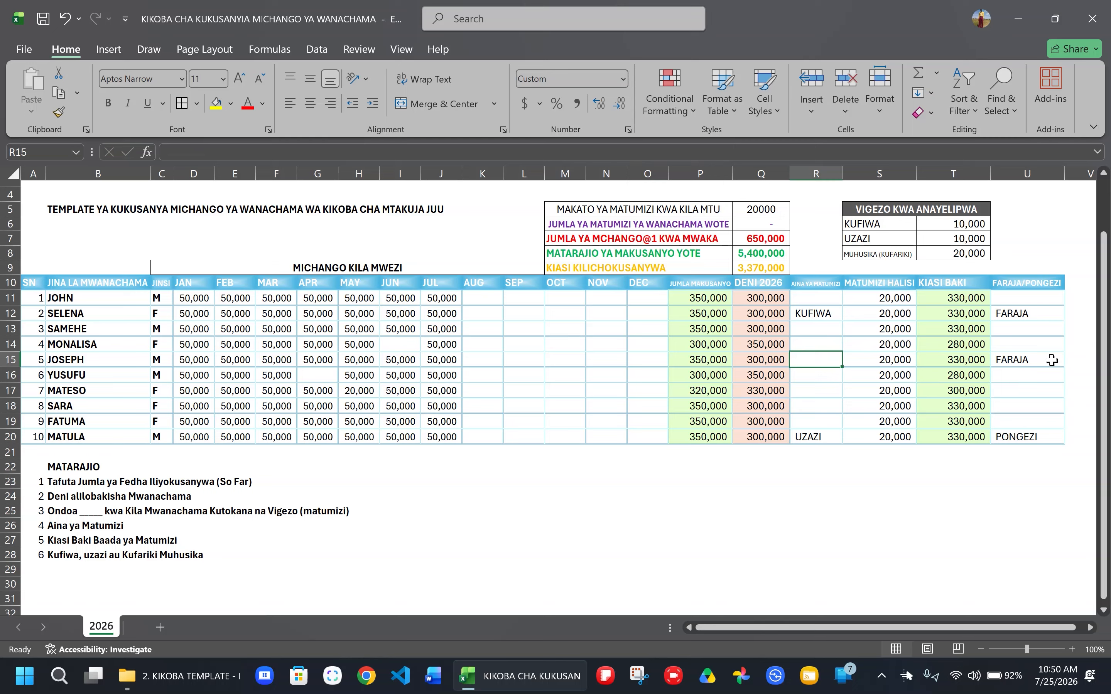
left_click(813, 363)
type("KUFIWA")
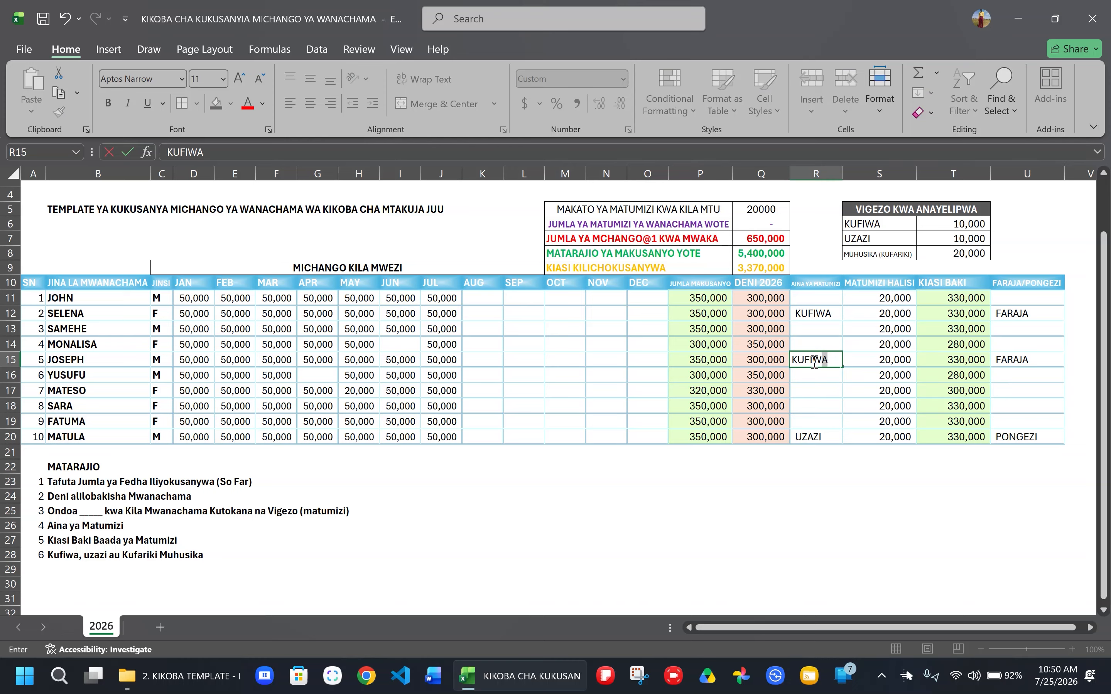
key("Tab")
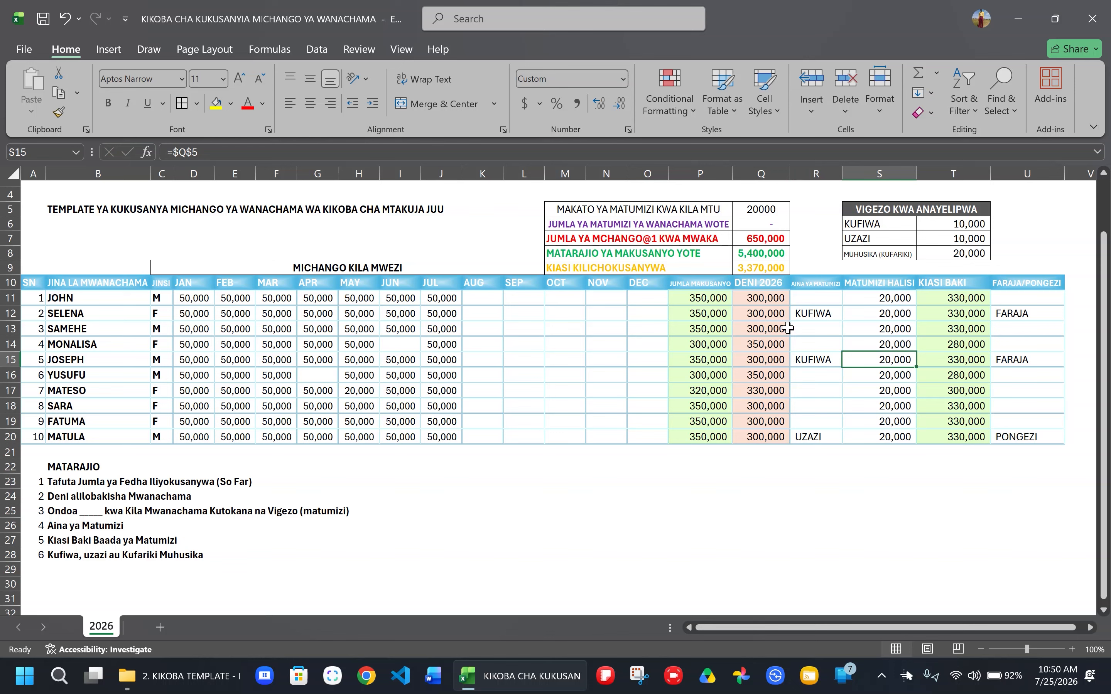
Extend the per-person expense deduction in Q5 to =10000+10000+20000 and check the linked formula in S15
left_click(968, 252)
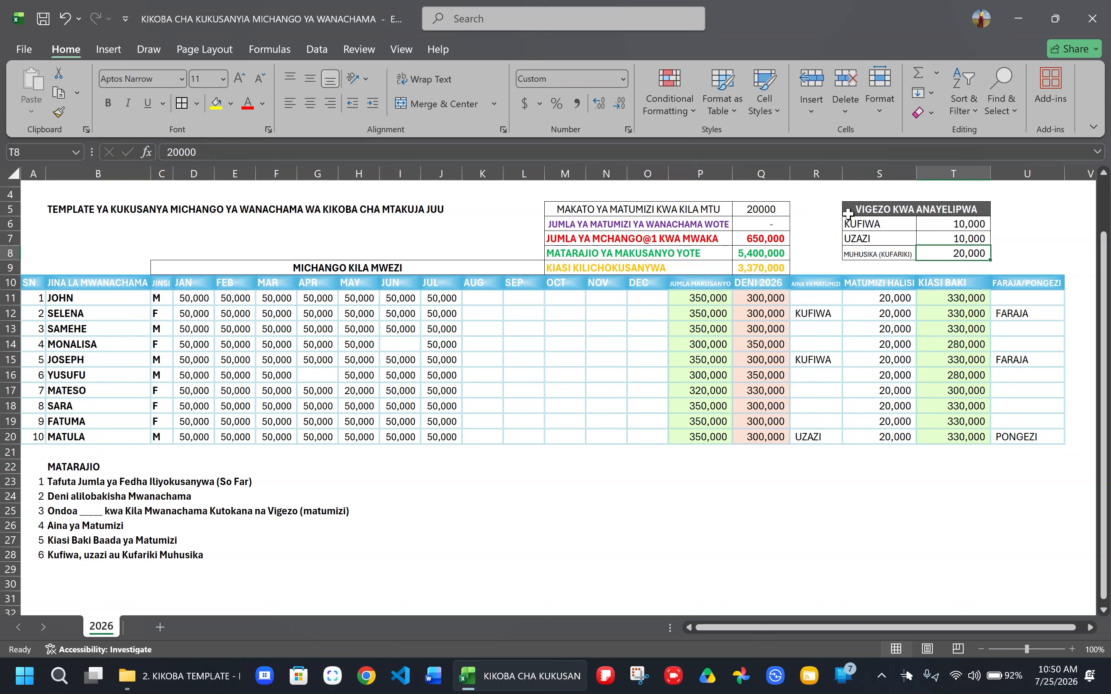
double_click(752, 207)
left_click(760, 213)
type("+10000+")
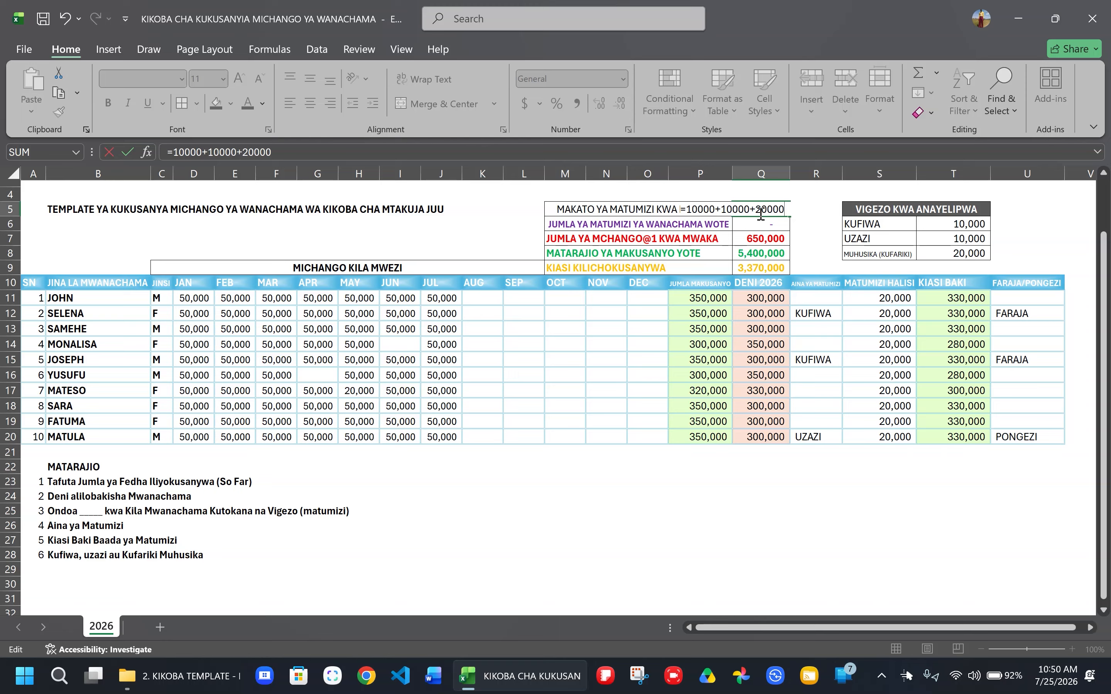
key("Return")
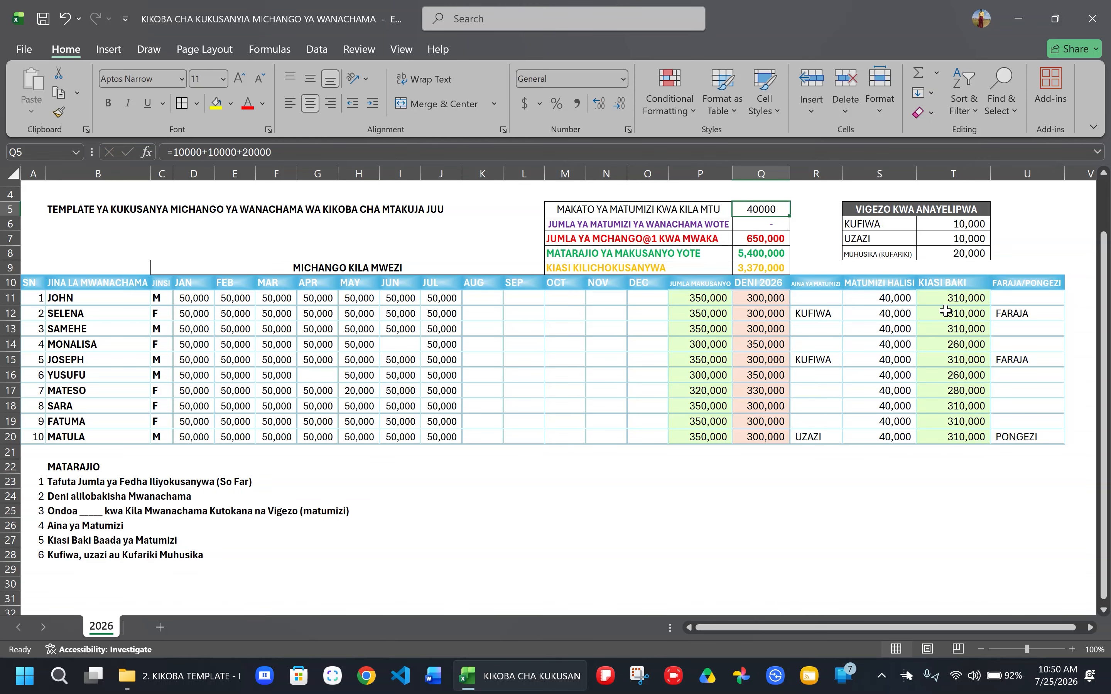
left_click(890, 356)
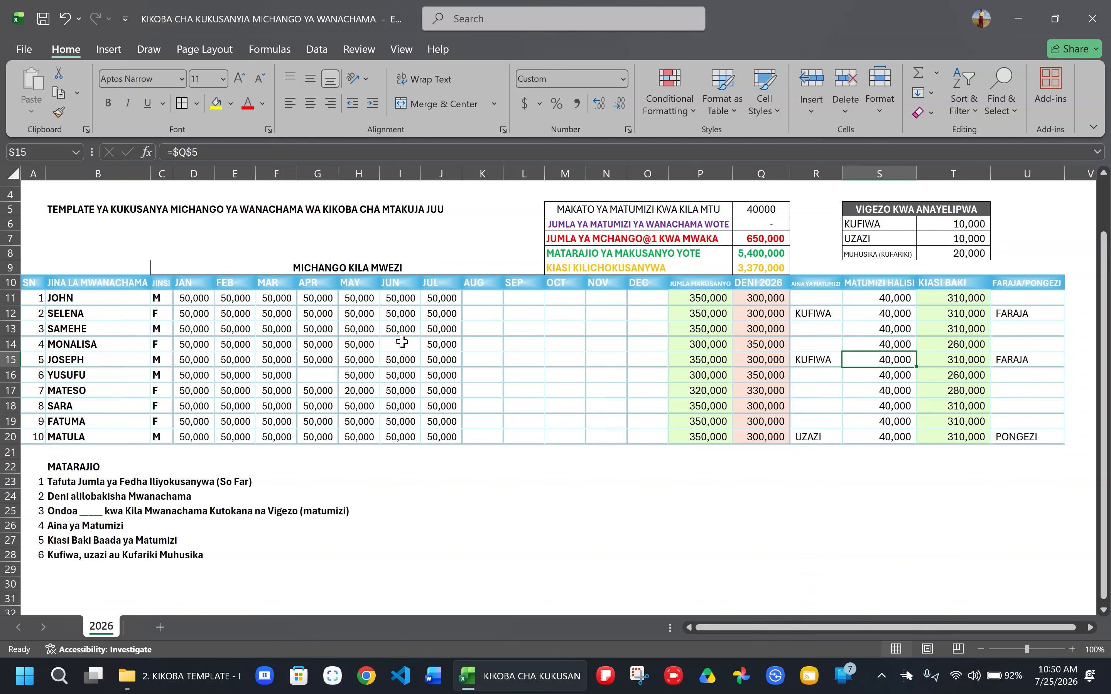
Clear the first member's January to June contributions in D11:I11 and check the debt formula in Q11
left_click(190, 298)
left_click_drag(190, 298, 389, 301)
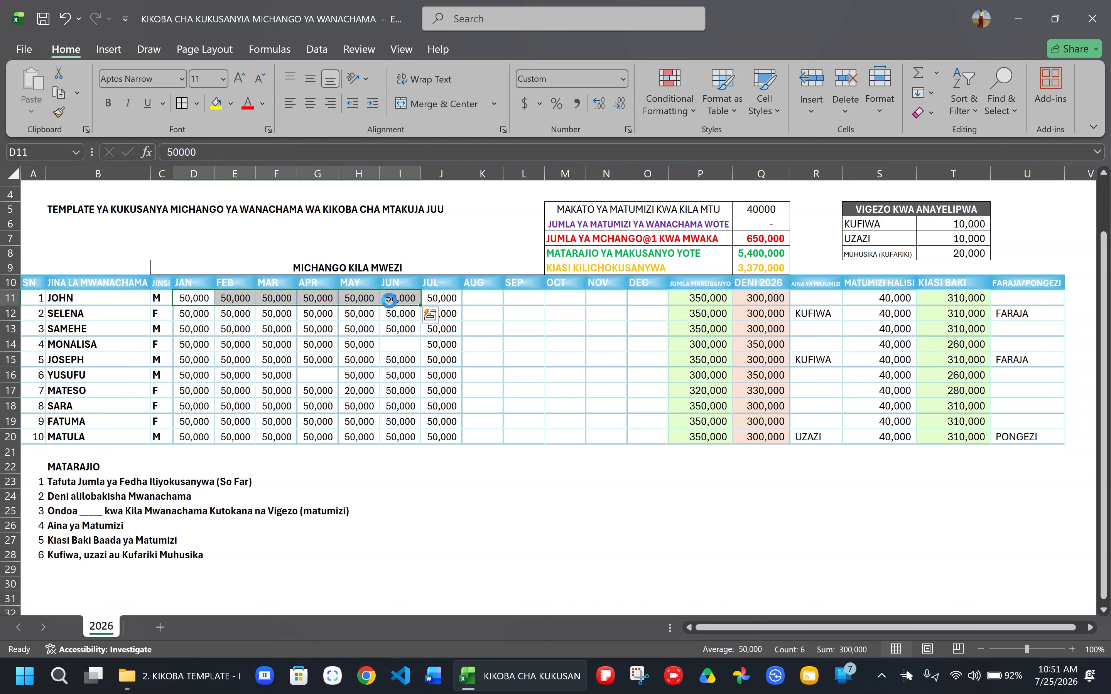
key("Delete")
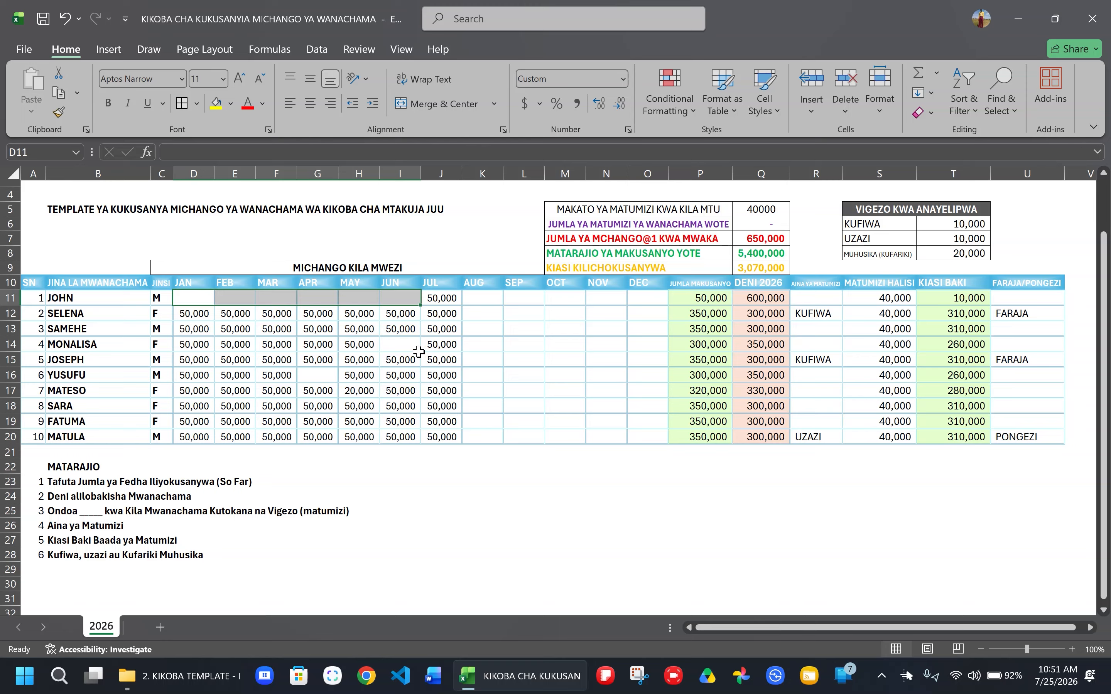
left_click(397, 360)
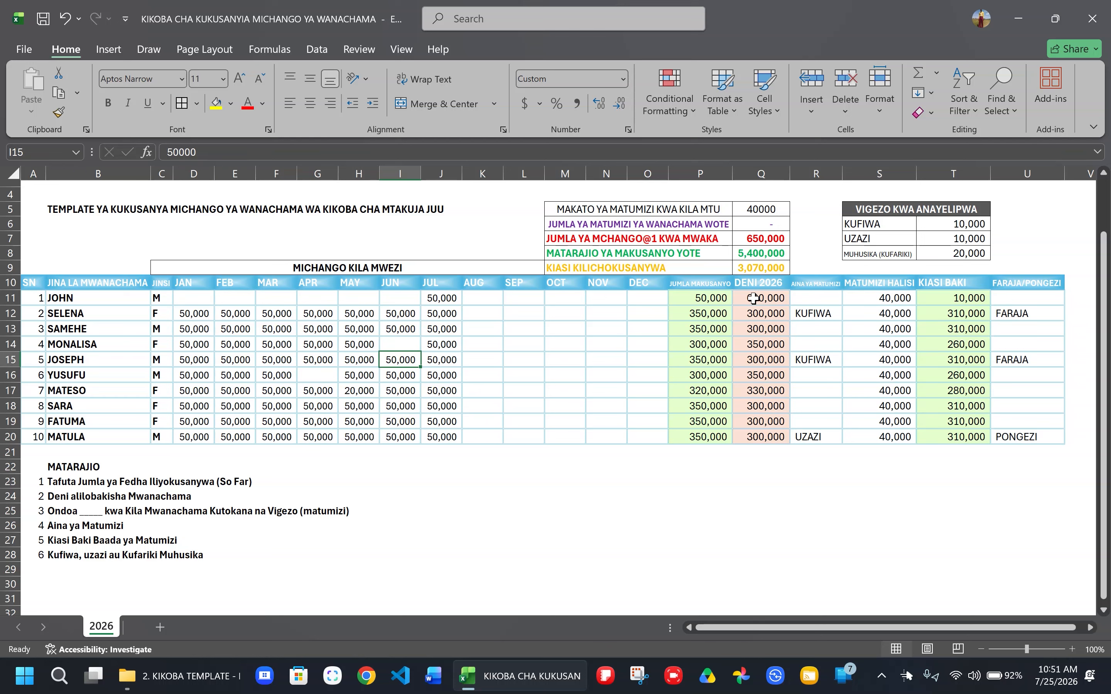
left_click(783, 301)
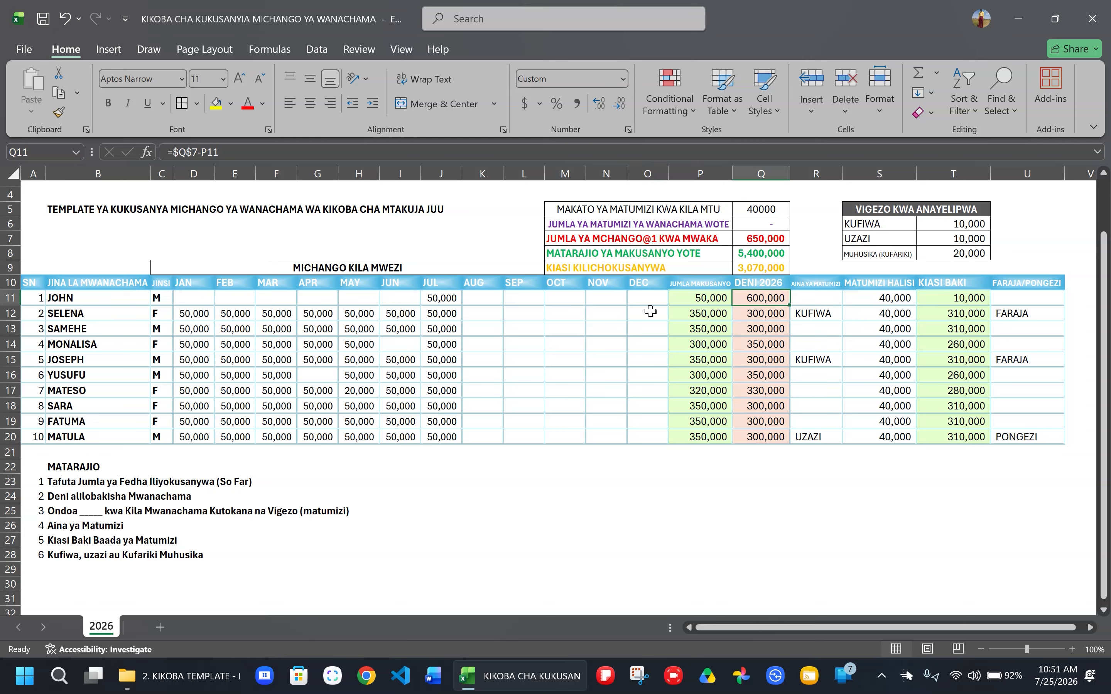
Clear the first member's July contribution in J11 and check the remaining balance formula in T11
left_click(438, 296)
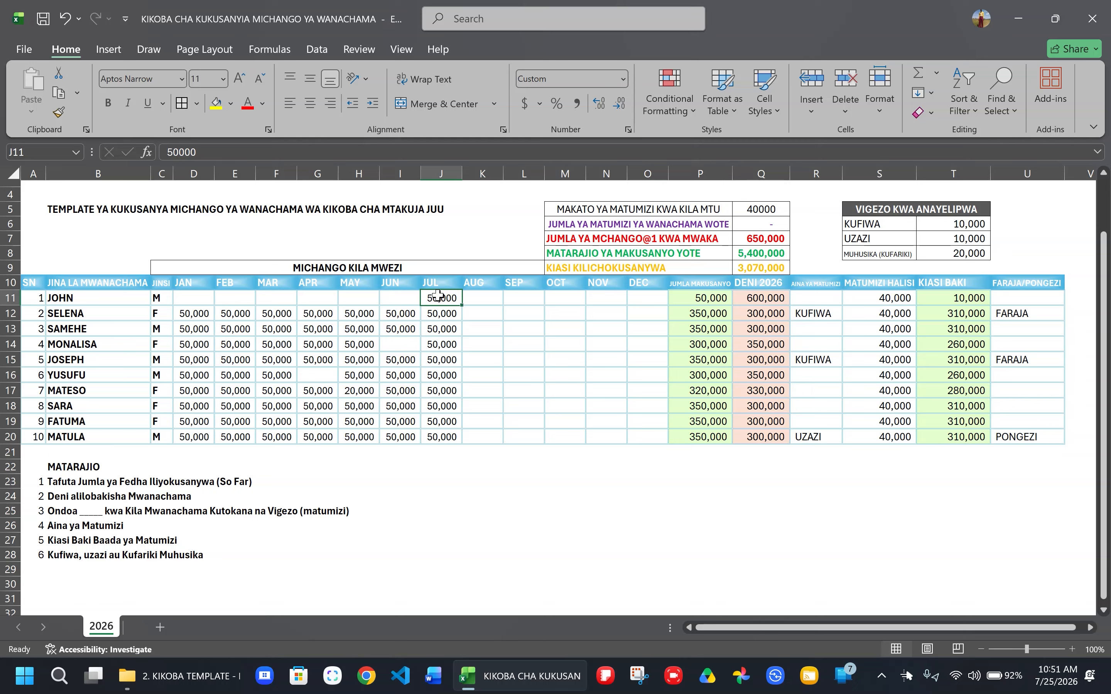
left_click(438, 296)
key("Delete")
left_click(427, 325)
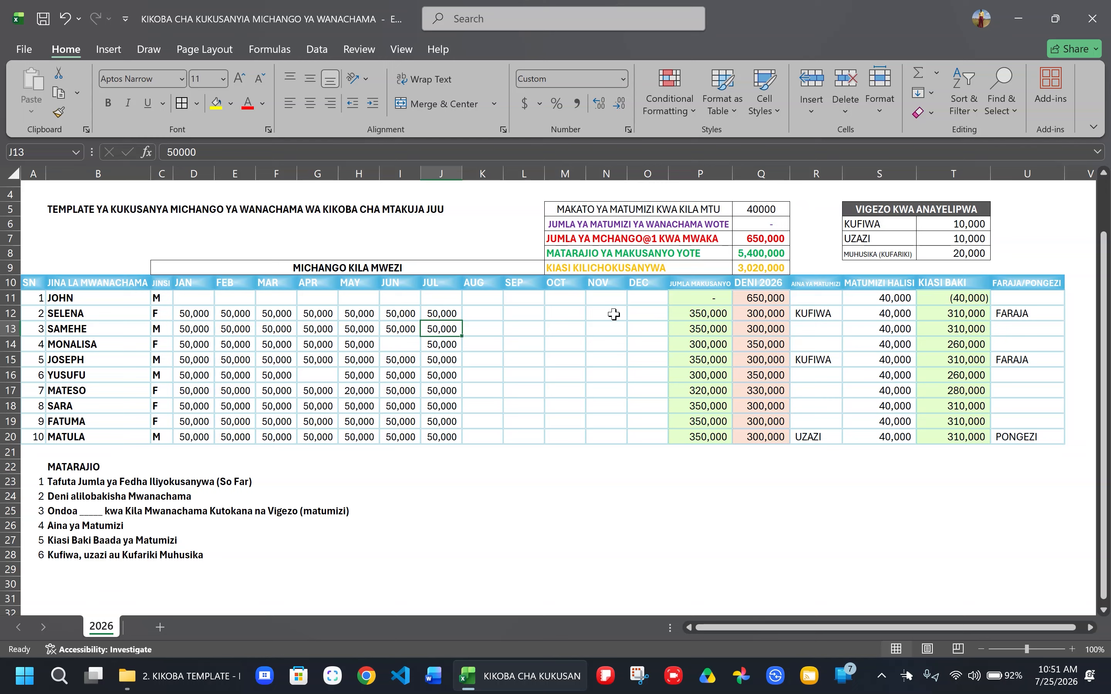
left_click(961, 299)
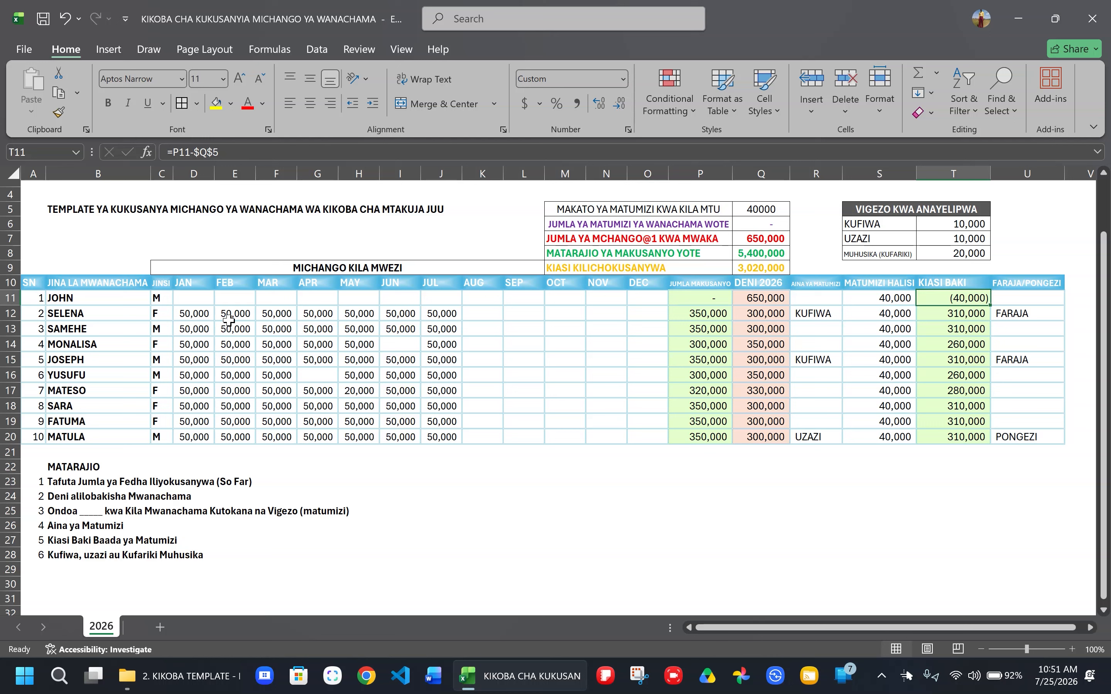
Undo both deletions of the first member's monthly contributions in D11:J11
key("ctrl+z")
key("ctrl+z")
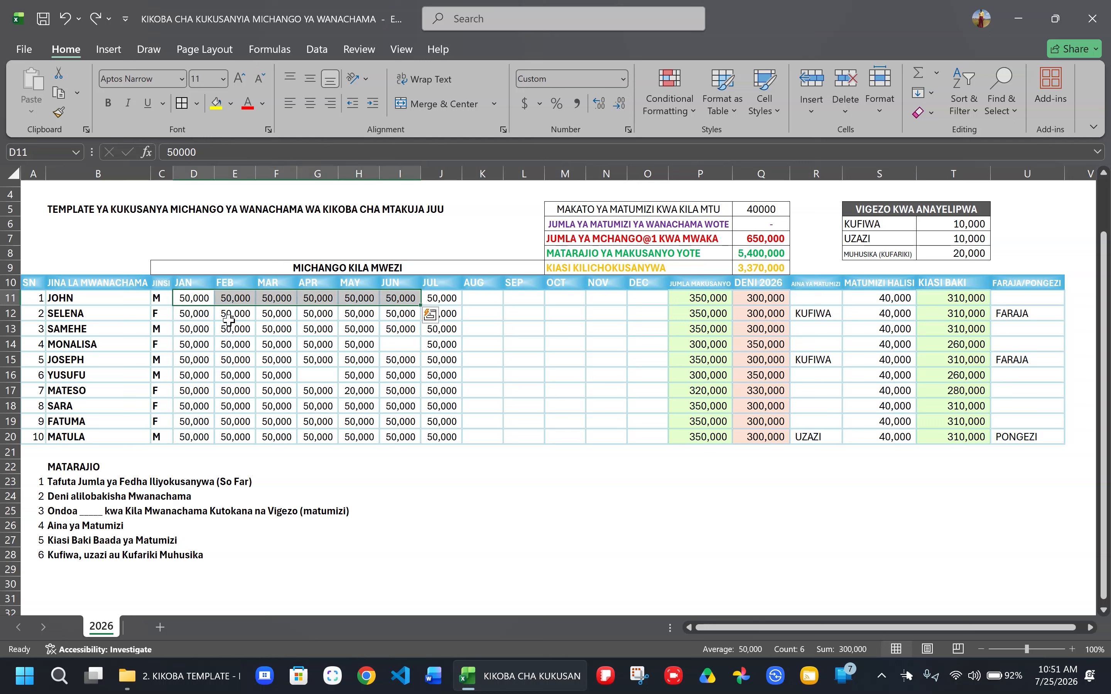
left_click(442, 437)
left_click(551, 371)
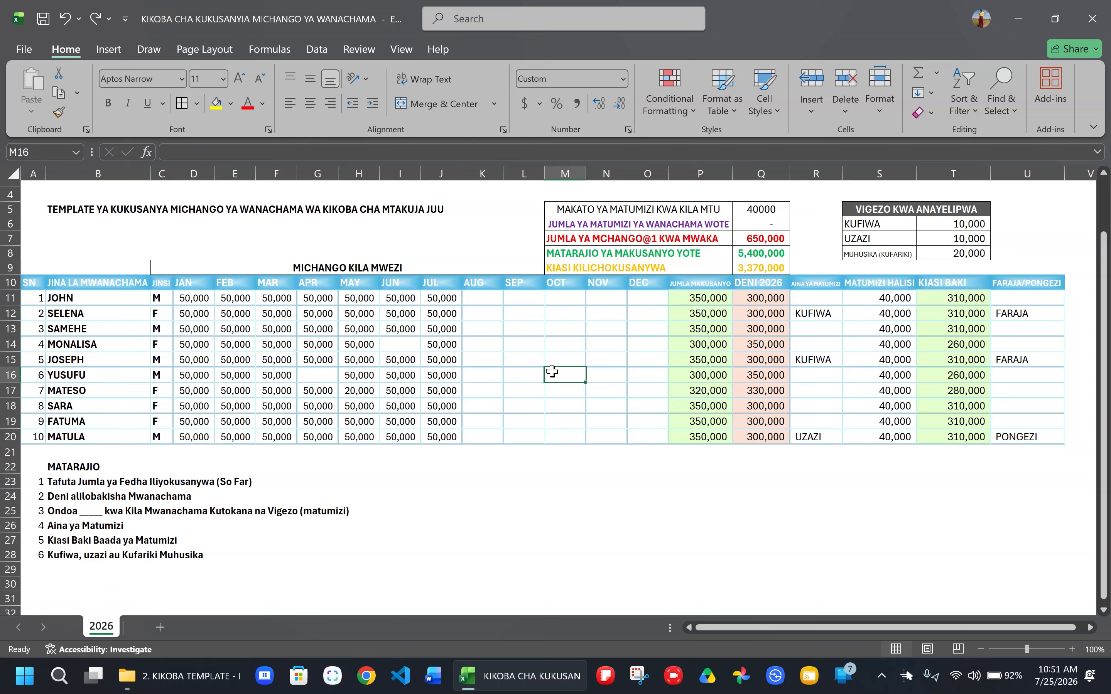
scroll(807, 386, "down", 1)
scroll(807, 387, "down", 3)
scroll(806, 386, "up", 3)
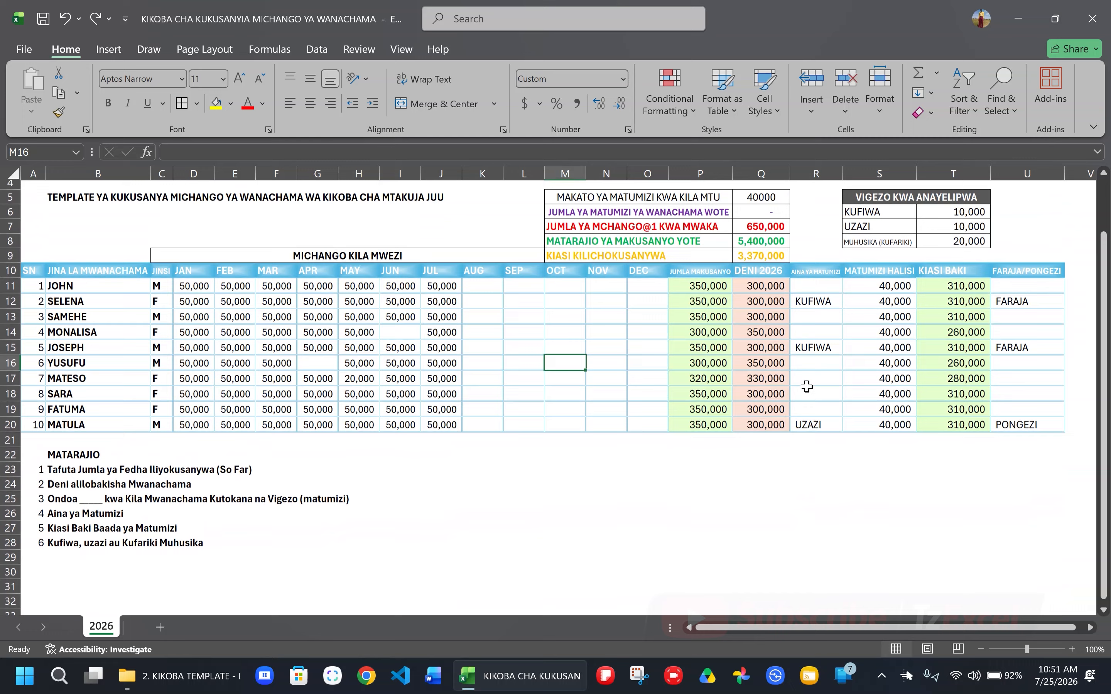